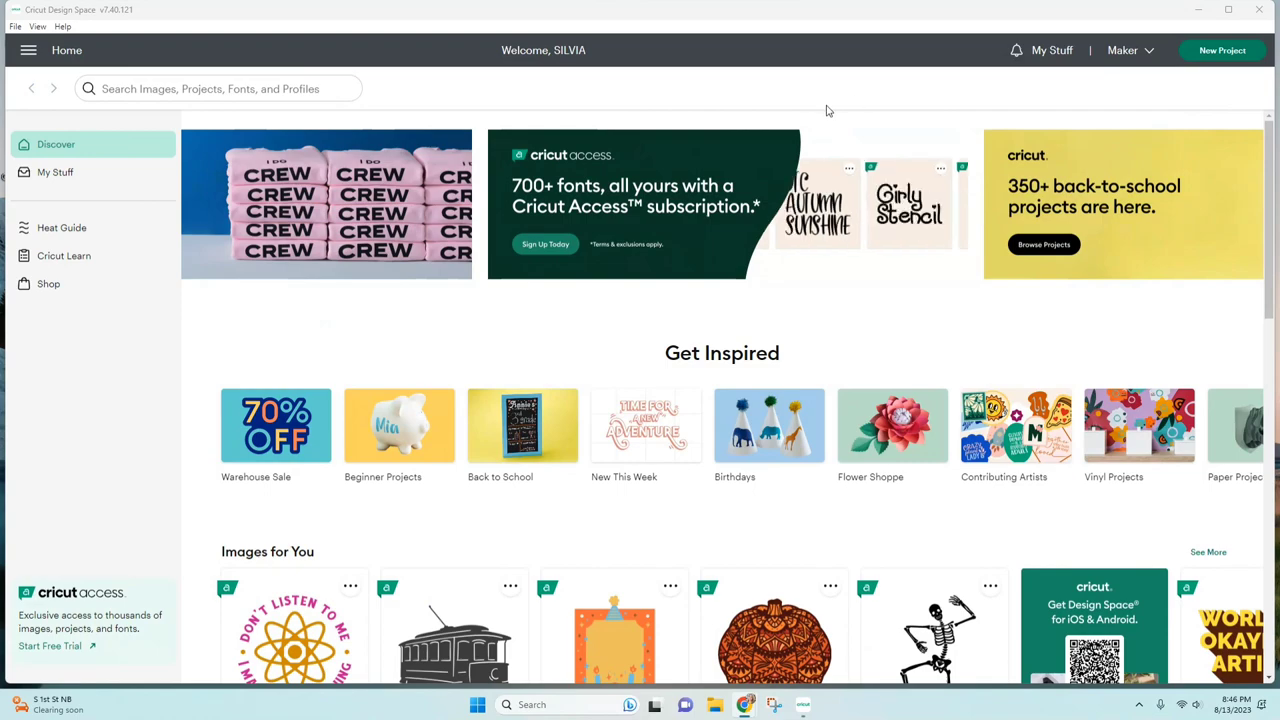
# Go to My Stuff to see saved projects like mouth, Barbie nails and nail sheet - 1
pyautogui.click(1058, 50)
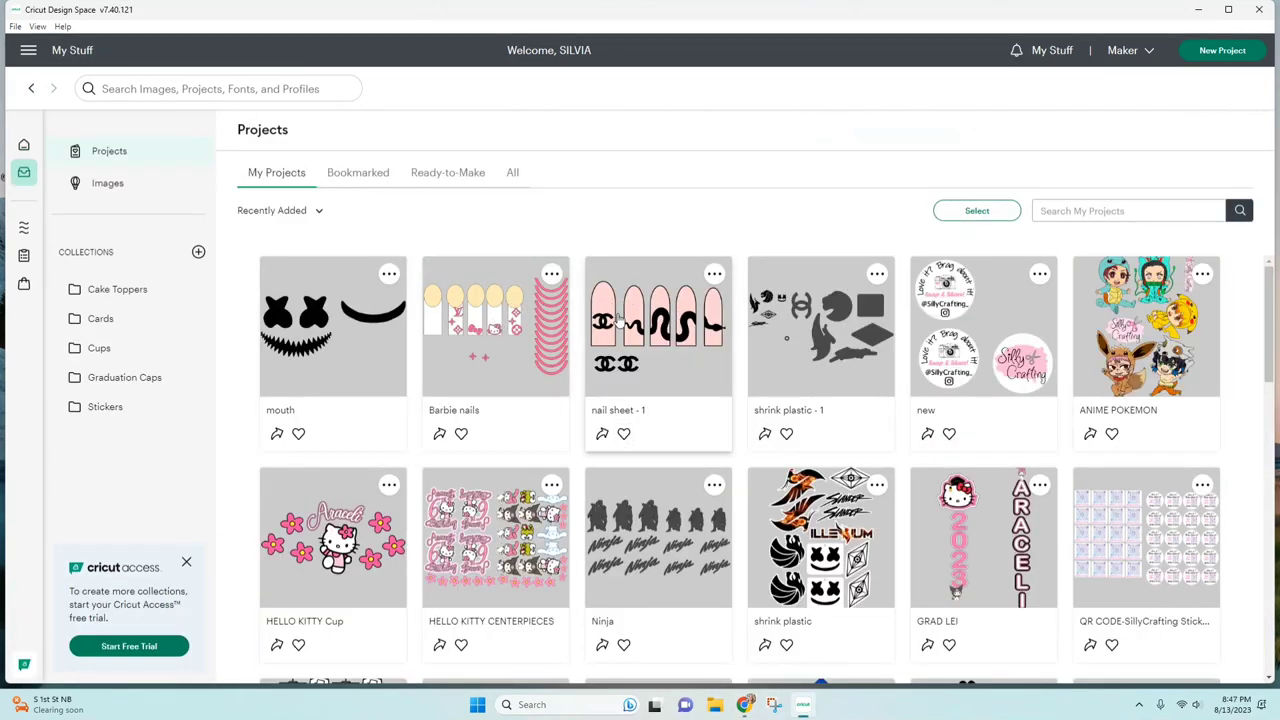
# Open nail sheet - 1 for editing and delete the two spare Chanel logos below the nails
pyautogui.click(659, 344)
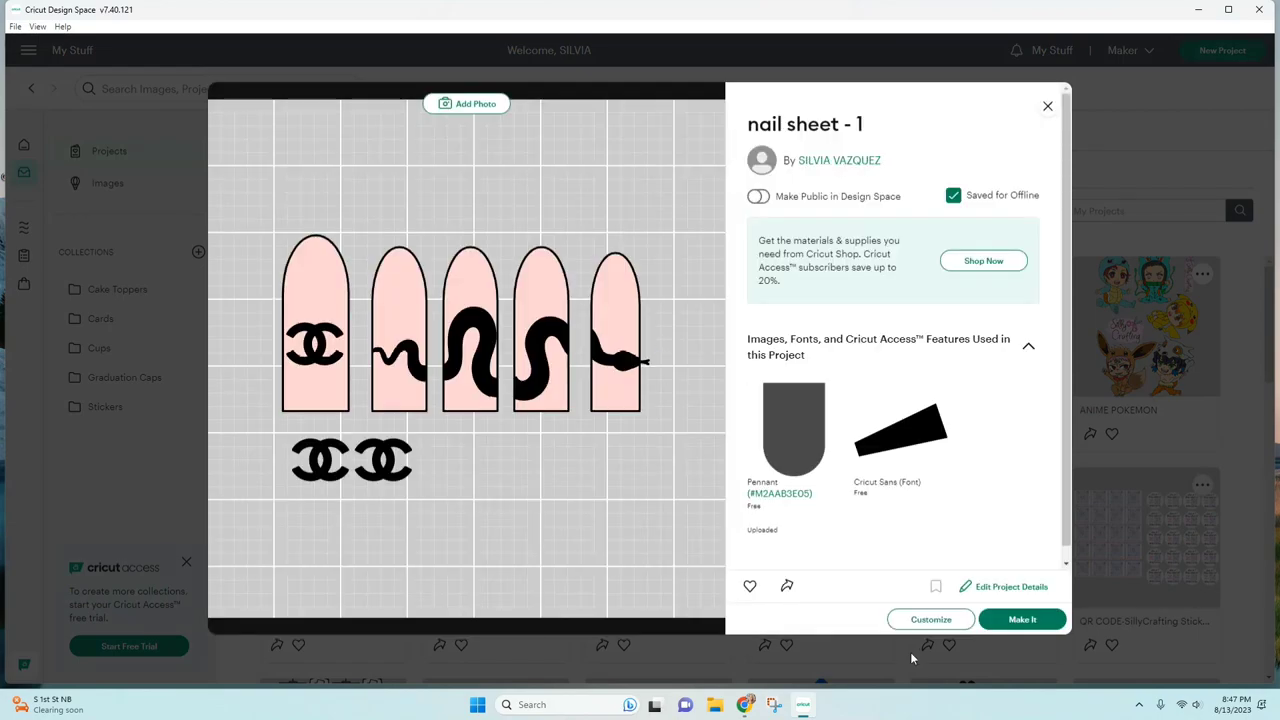
pyautogui.click(927, 626)
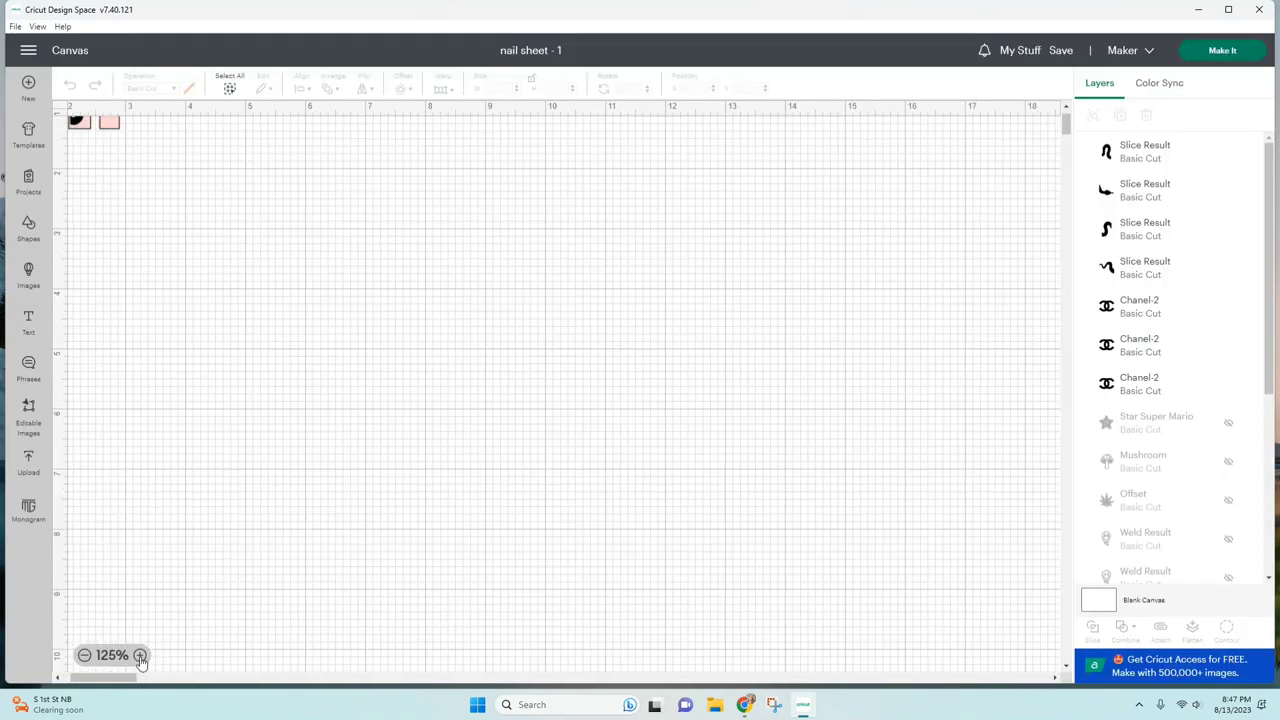
pyautogui.moveTo(345, 408); pyautogui.dragTo(155, 406)
pyautogui.press('Delete')
# Delete the nails' Chanel logo, squiggle and three snakes, then start saving as 'nail sheet - halloween'
pyautogui.click(165, 272)
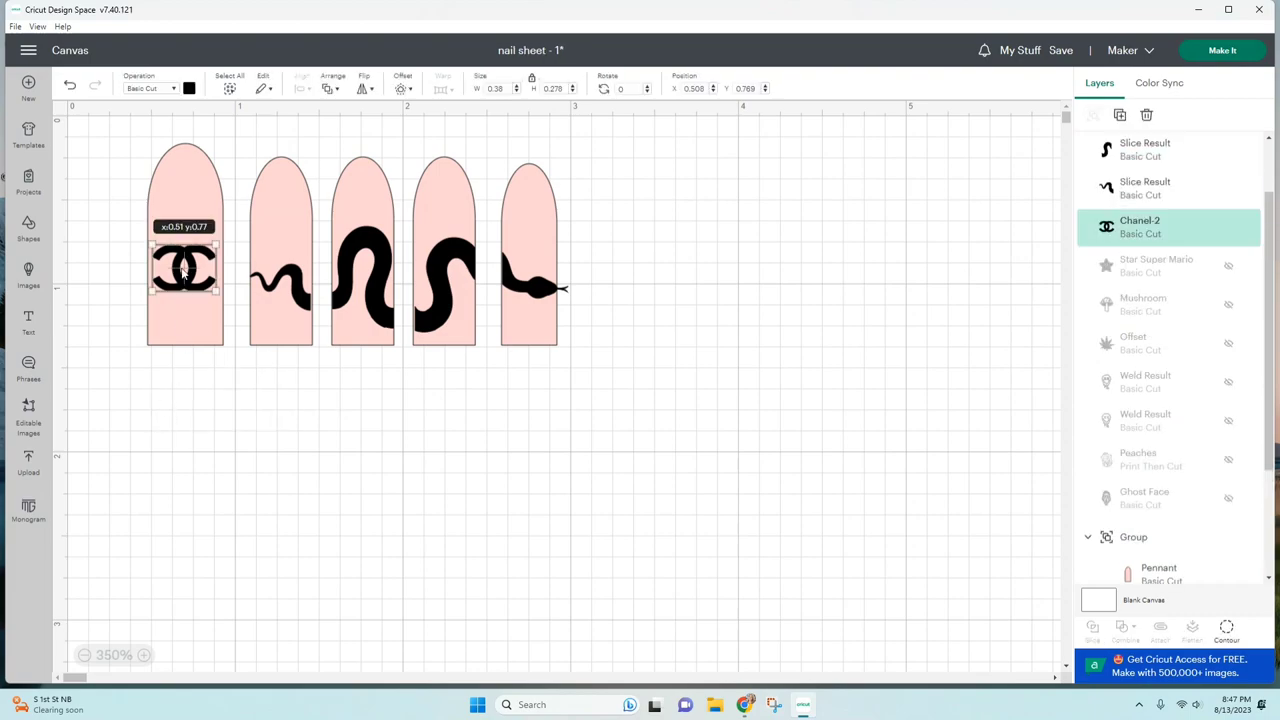
pyautogui.press('Delete')
pyautogui.click(275, 280)
pyautogui.press('Delete')
pyautogui.click(360, 287)
pyautogui.press('Delete')
pyautogui.click(455, 289)
pyautogui.press('Delete')
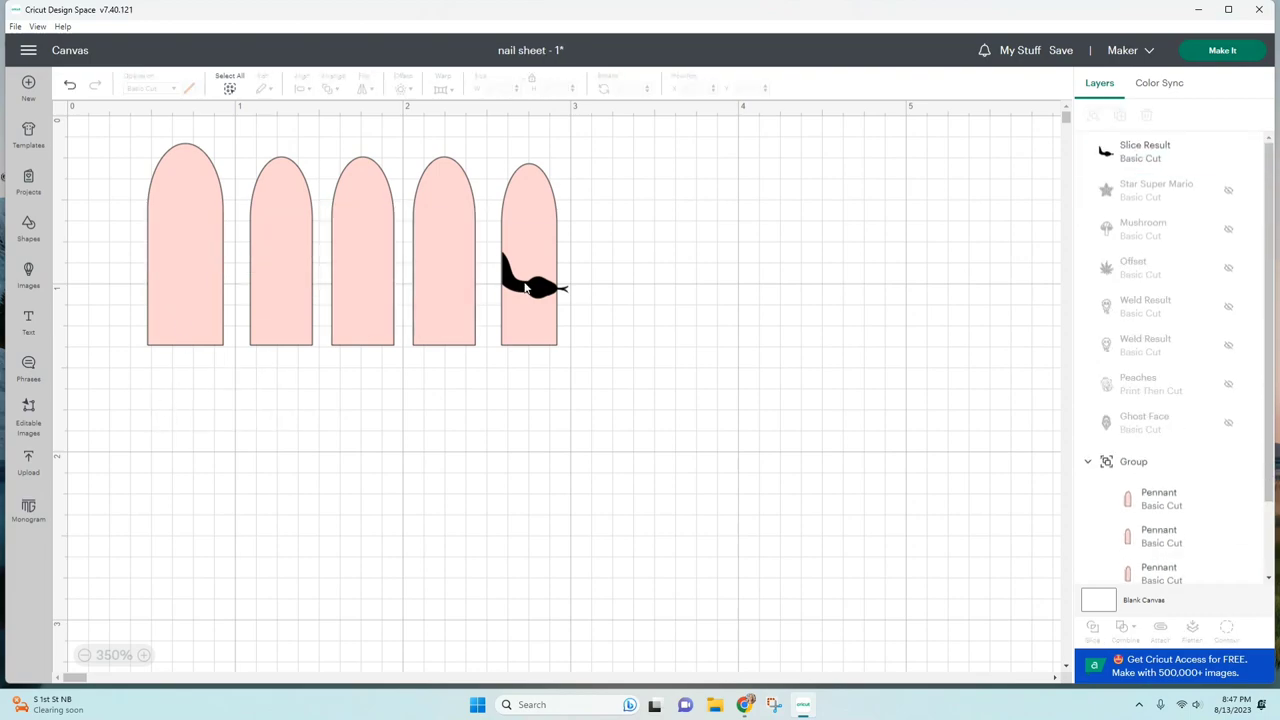
pyautogui.click(545, 289)
pyautogui.press('Delete')
pyautogui.hotkey('ctrl', 's')
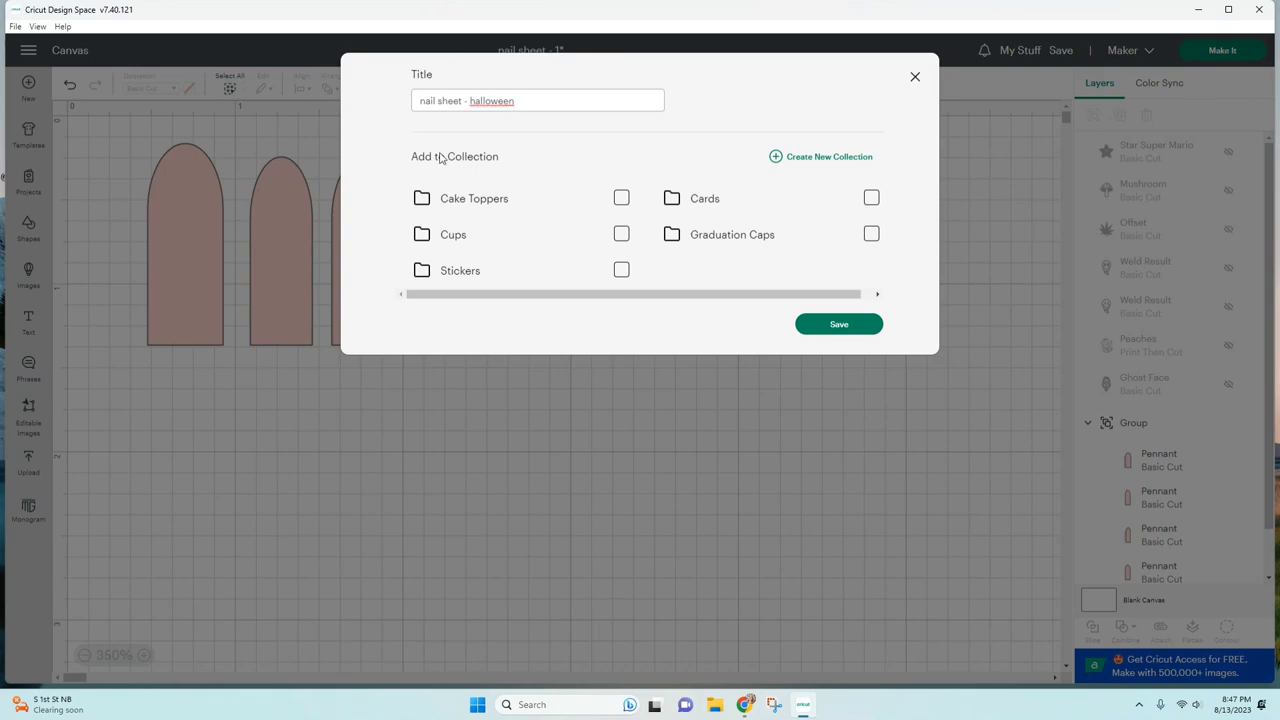
# Save the project as nail sheet - halloween and insert a Pennant shape
pyautogui.click(831, 327)
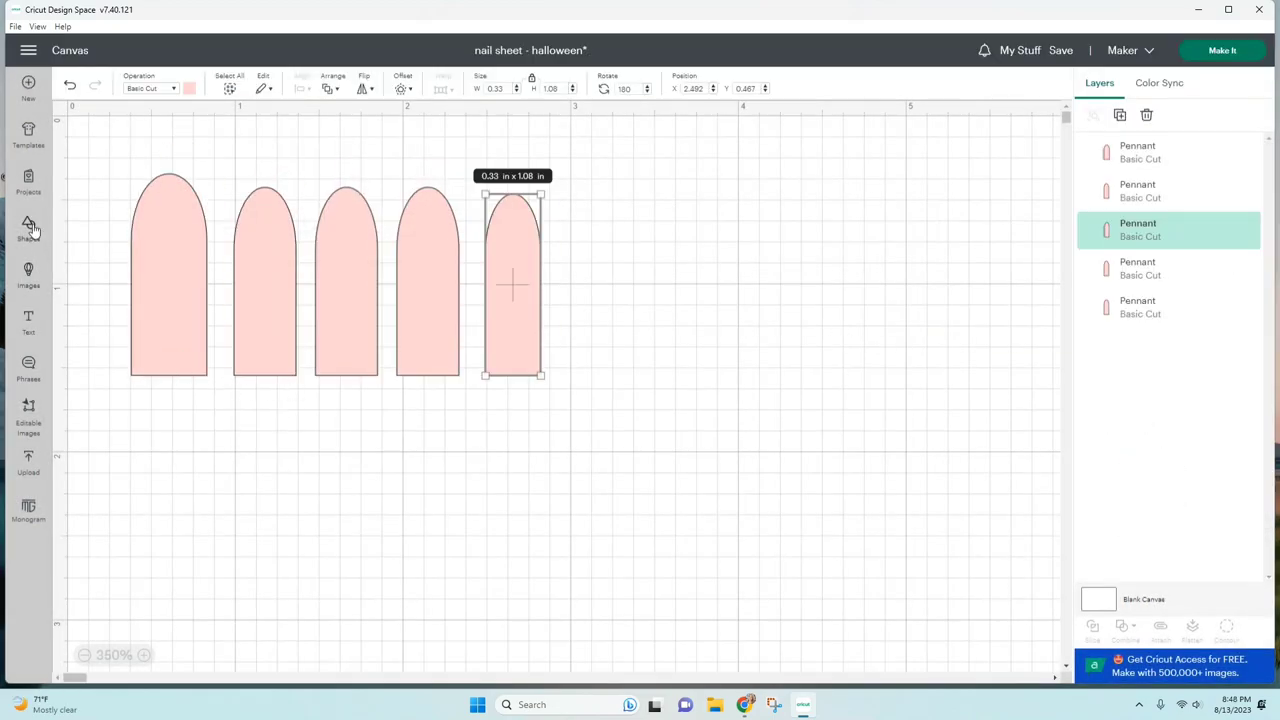
pyautogui.click(29, 228)
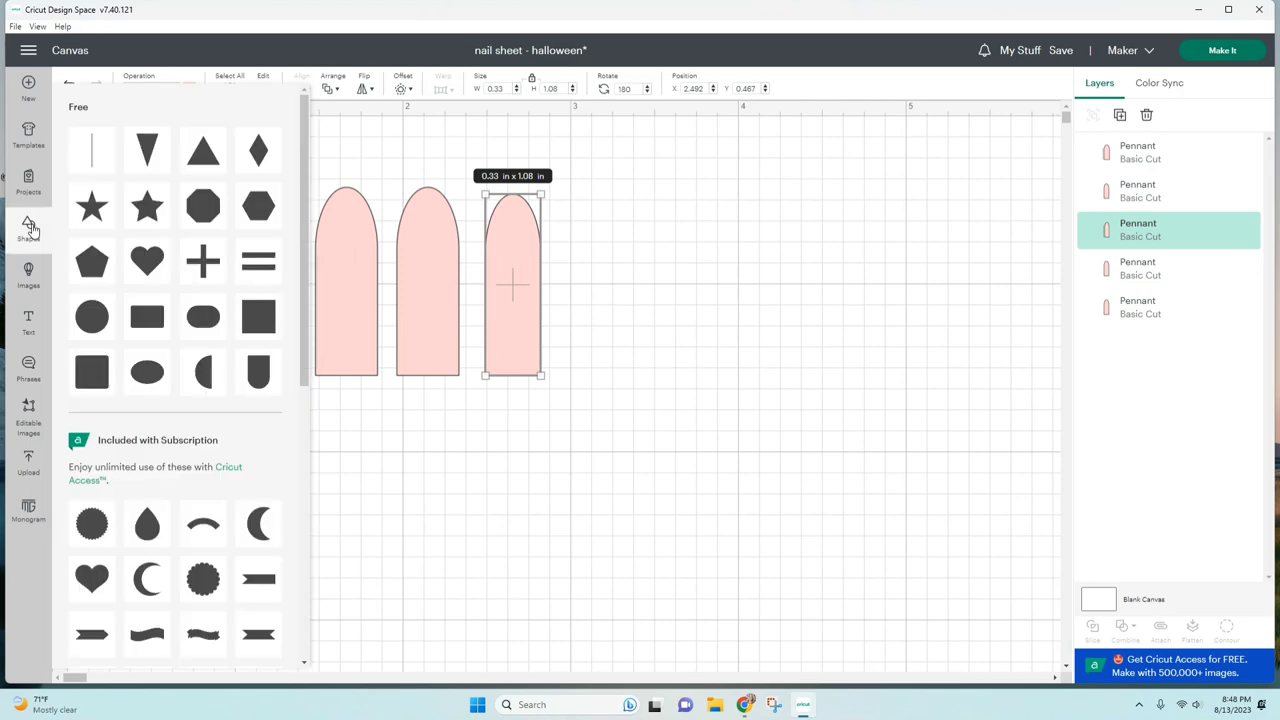
pyautogui.click(256, 376)
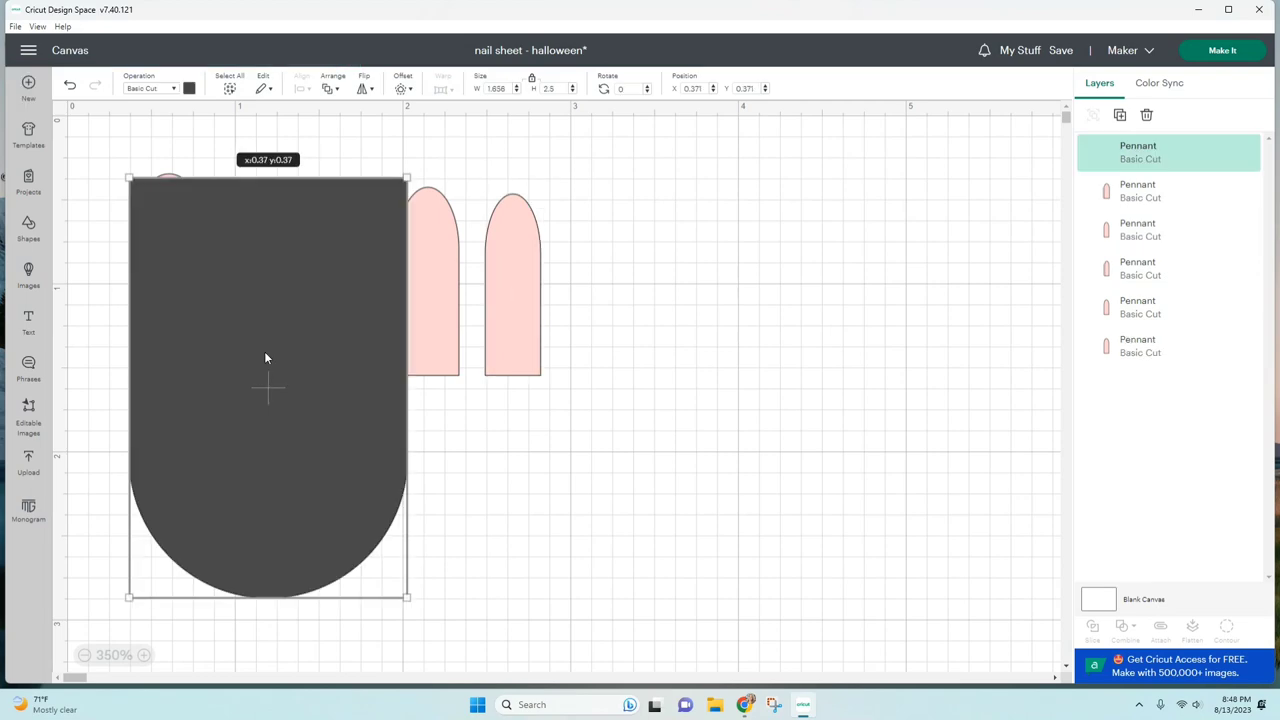
# Move the pennant right of the nails and rotate it 180°
pyautogui.moveTo(264, 353); pyautogui.dragTo(737, 352)
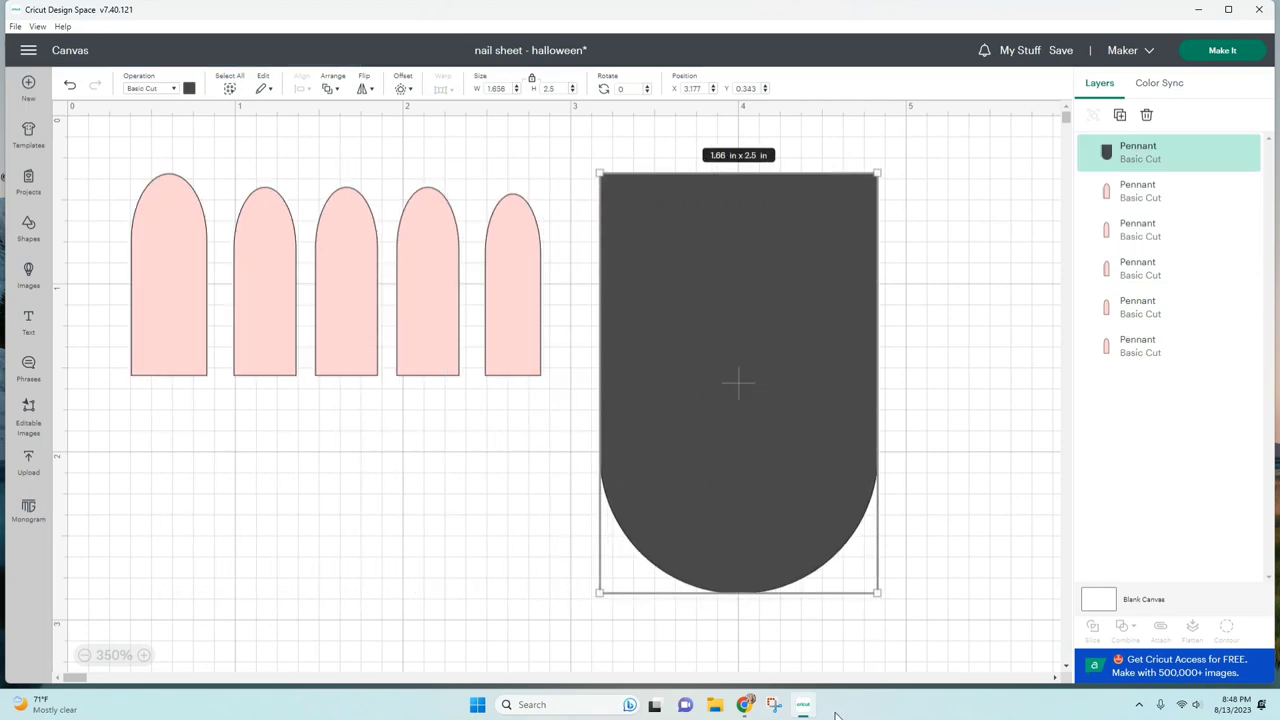
pyautogui.click(612, 89)
pyautogui.write('180')
pyautogui.press('Return')
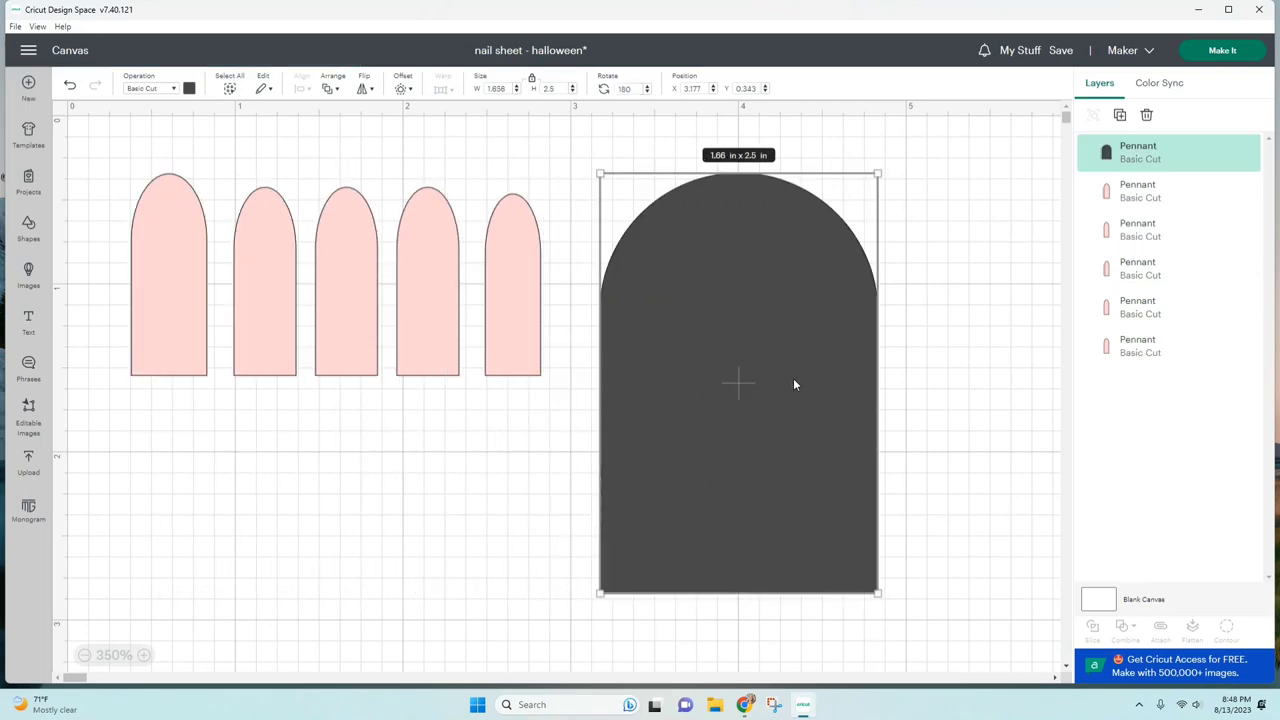
# In the Amazon Nails list, open the Beetles Gel Polish nail kit product page
pyautogui.hotkey('alt', 'Tab')
pyautogui.scroll(1, 369, 334)
pyautogui.scroll(-1, 392, 312)
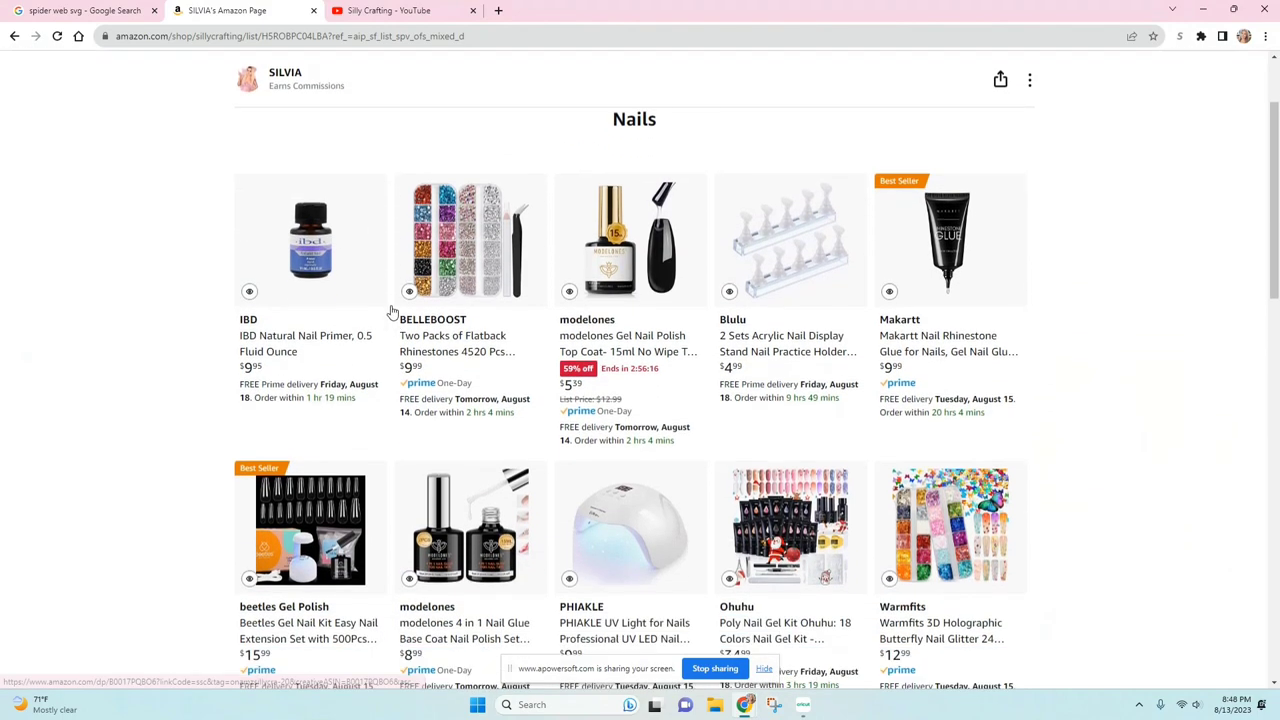
pyautogui.scroll(-1, 392, 312)
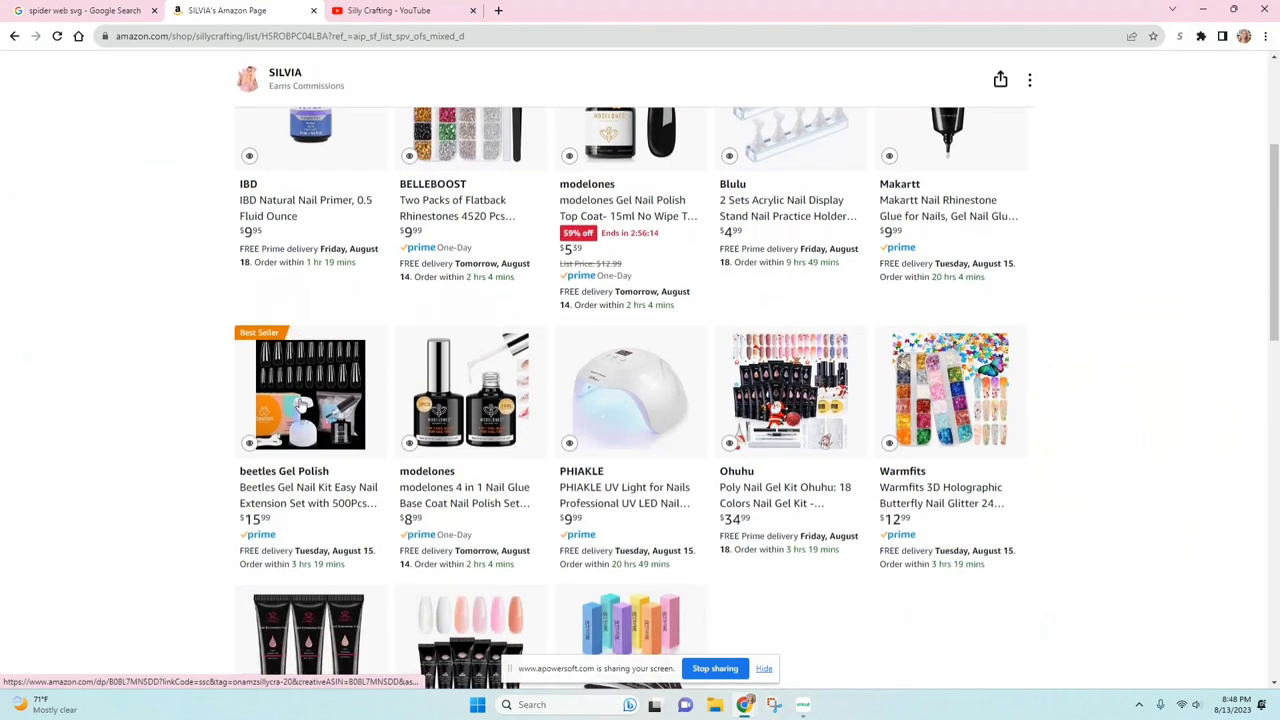
pyautogui.click(302, 405)
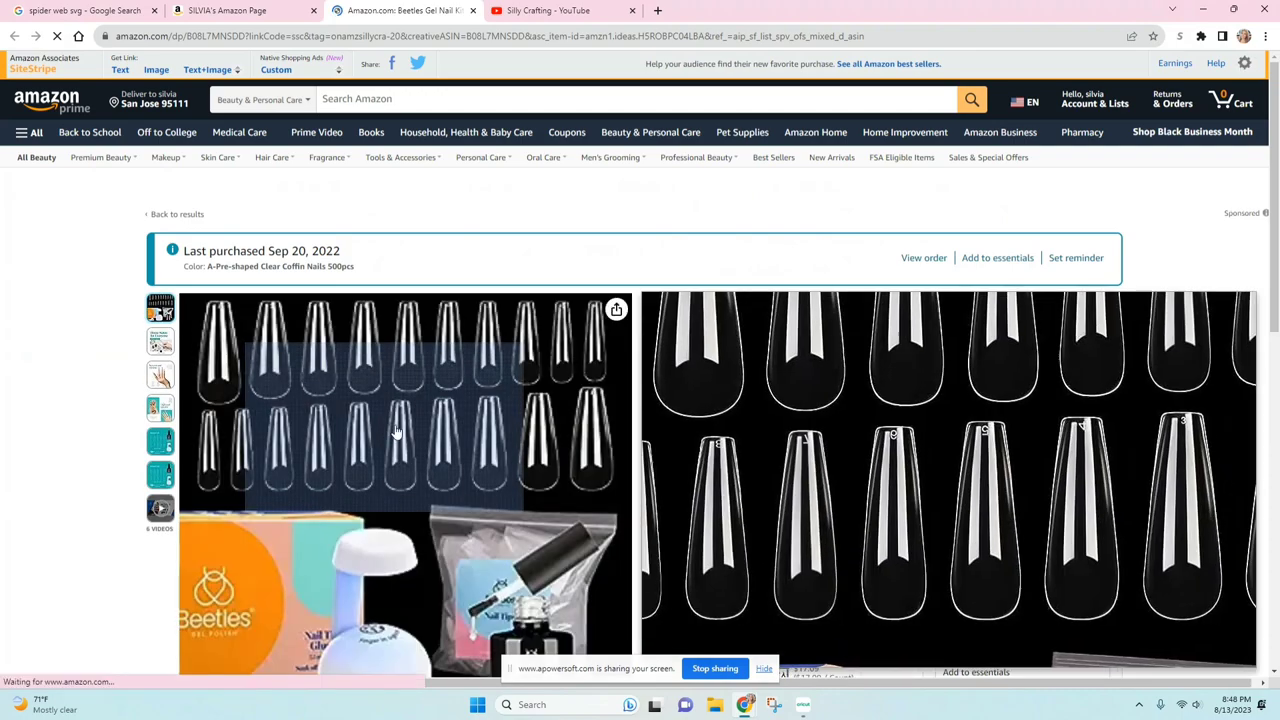
# Scroll through the Beetles kit page and its nail-tip size chart, then return to the nail sheet design
pyautogui.scroll(-1, 385, 410)
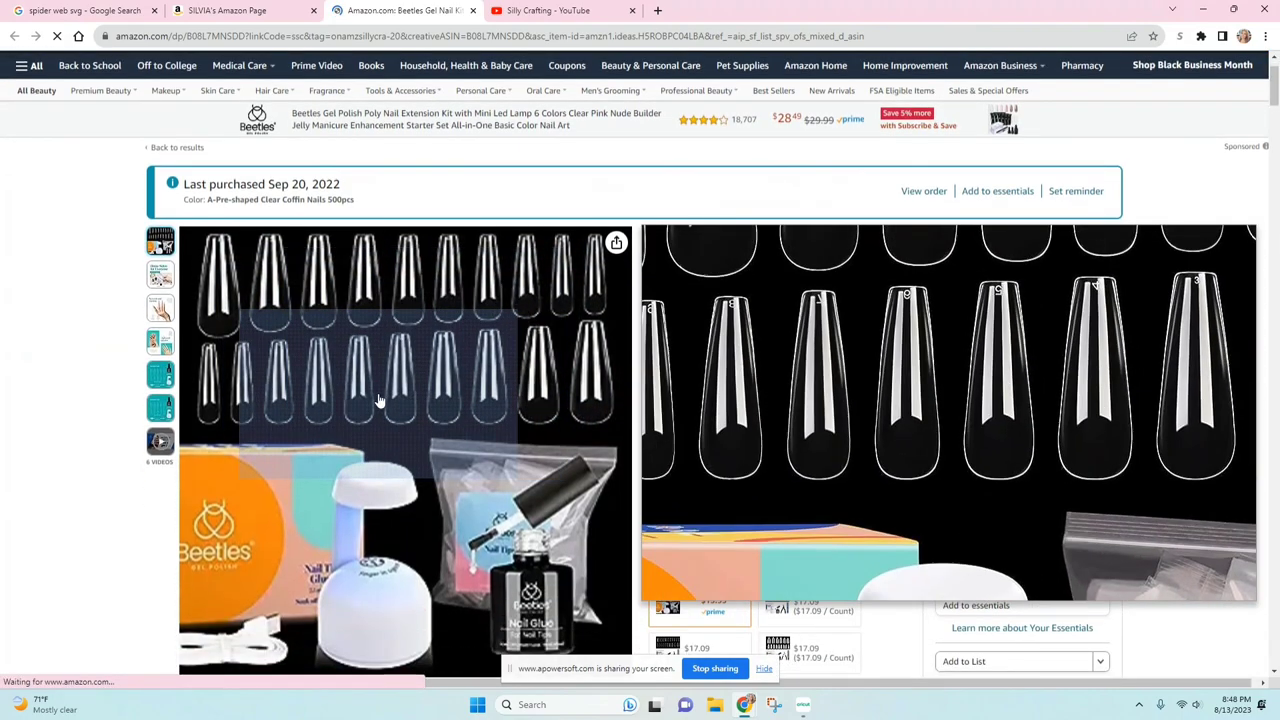
pyautogui.moveTo(165, 380)
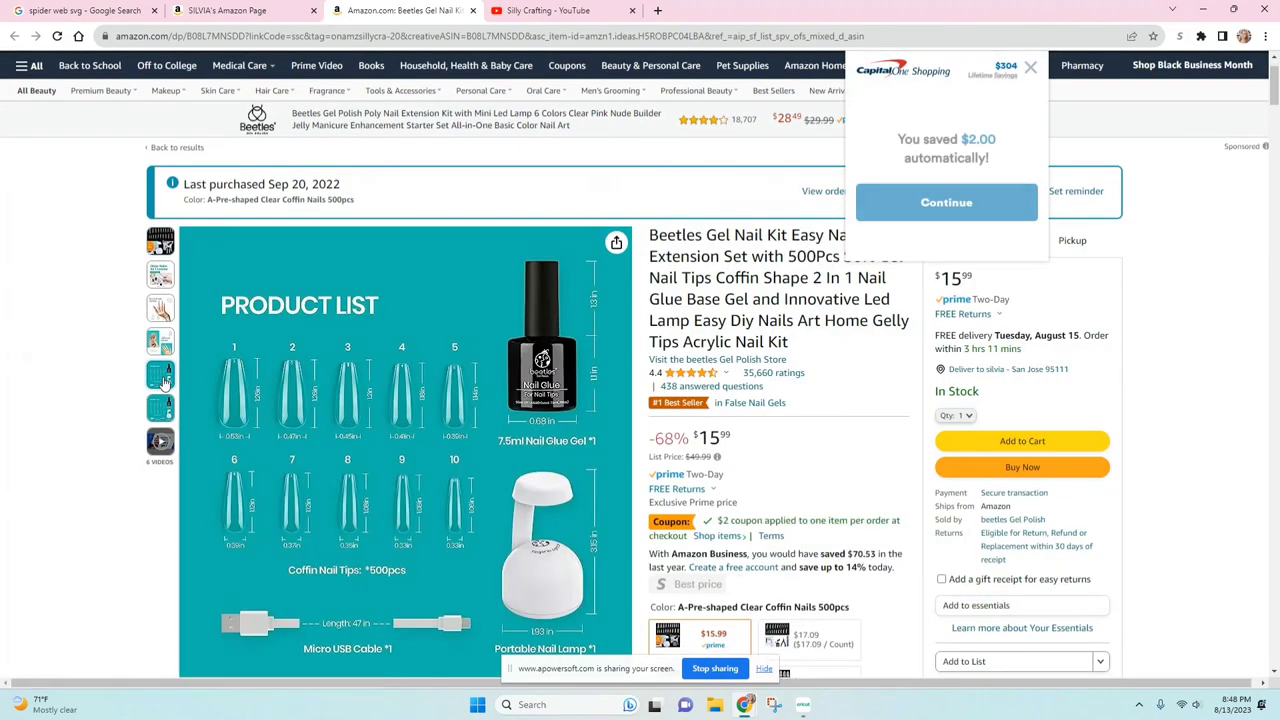
pyautogui.scroll(-1, 300, 390)
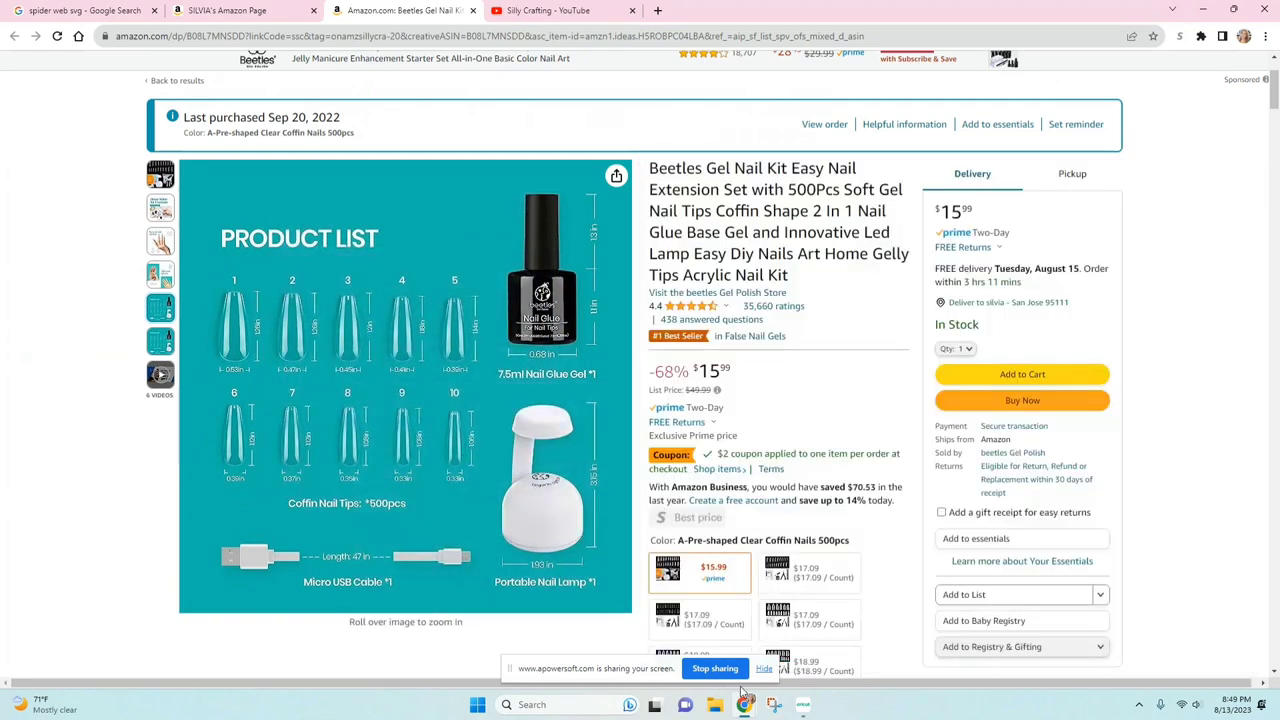
pyautogui.click(804, 705)
# Nudge the dark pennant right, narrow it to 0.9 in wide, then delete it
pyautogui.moveTo(757, 336); pyautogui.dragTo(800, 340)
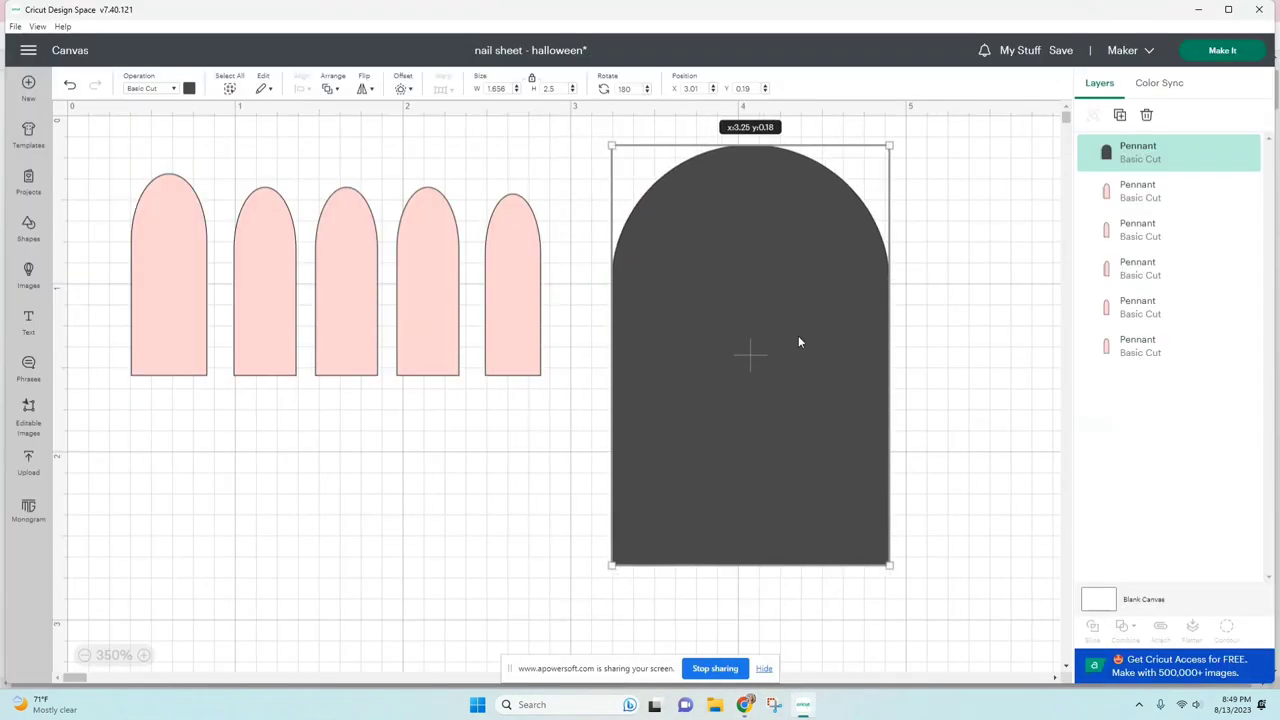
pyautogui.click(516, 92)
pyautogui.click(516, 92)
pyautogui.click(516, 92)
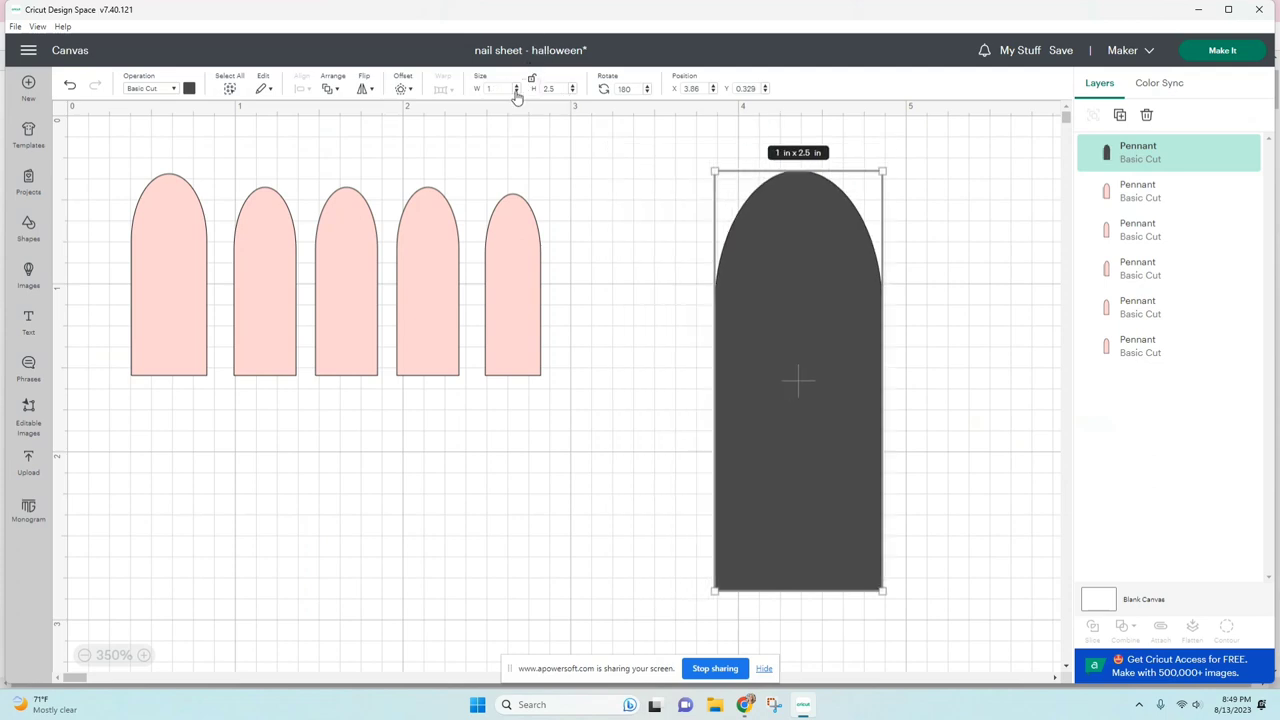
pyautogui.click(516, 92)
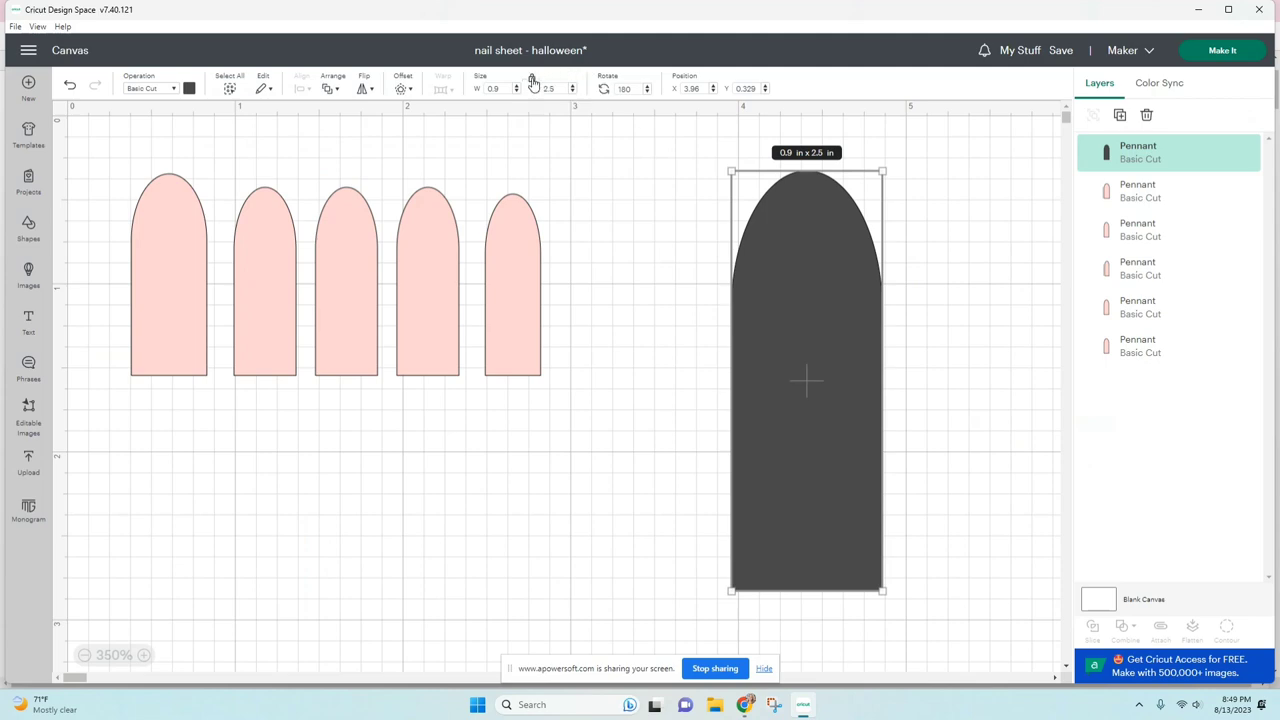
pyautogui.press('Delete')
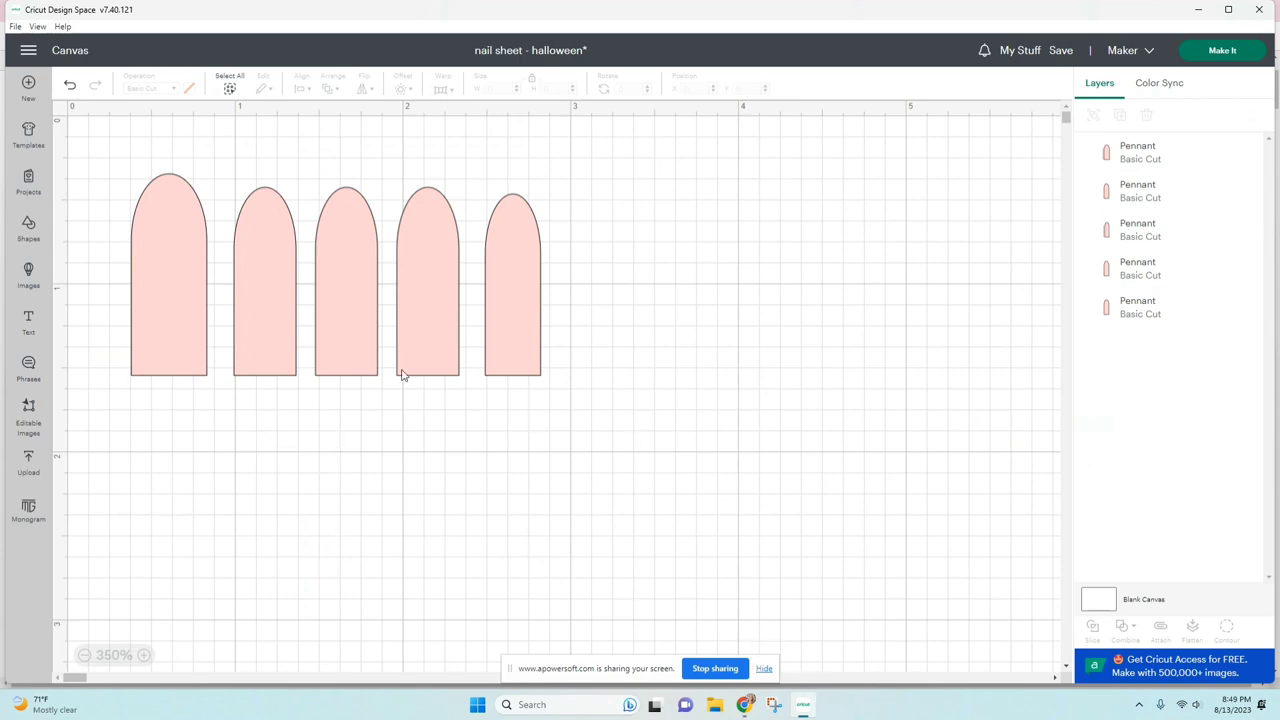
pyautogui.click(764, 669)
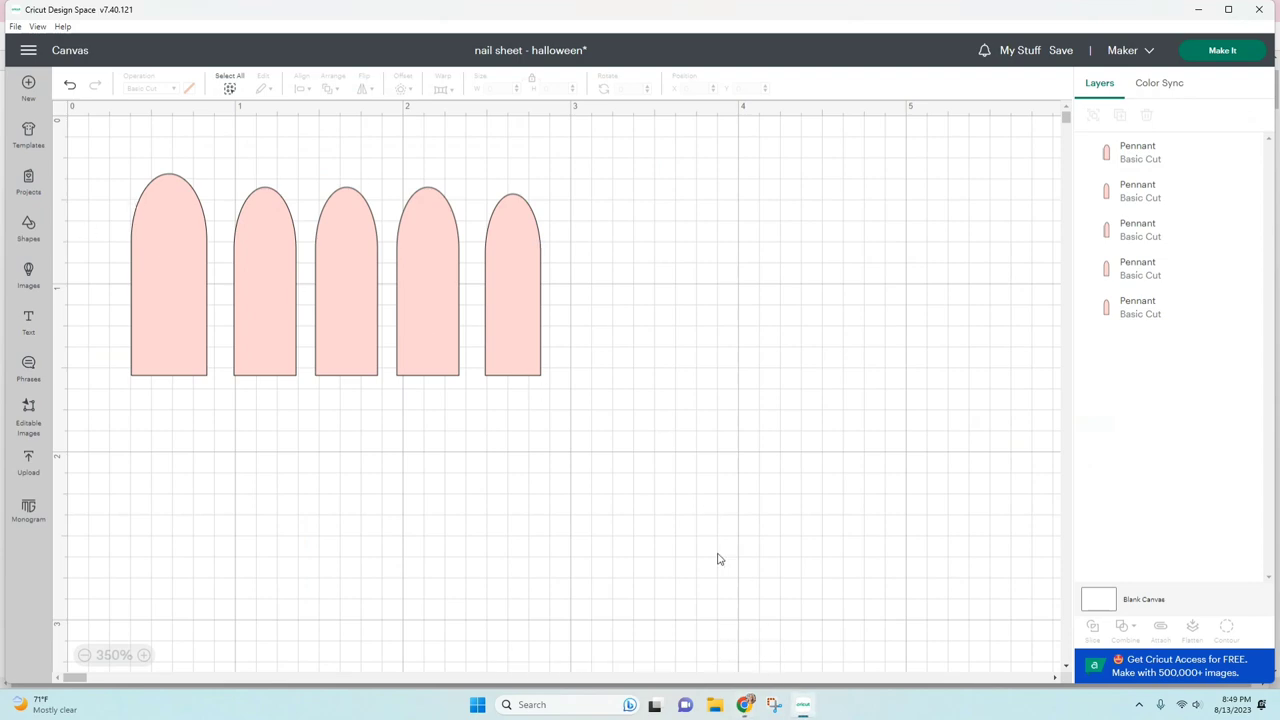
# Preview the SVG Heart spider web in the 'spider web svg' results and save it as spider-web
pyautogui.click(744, 704)
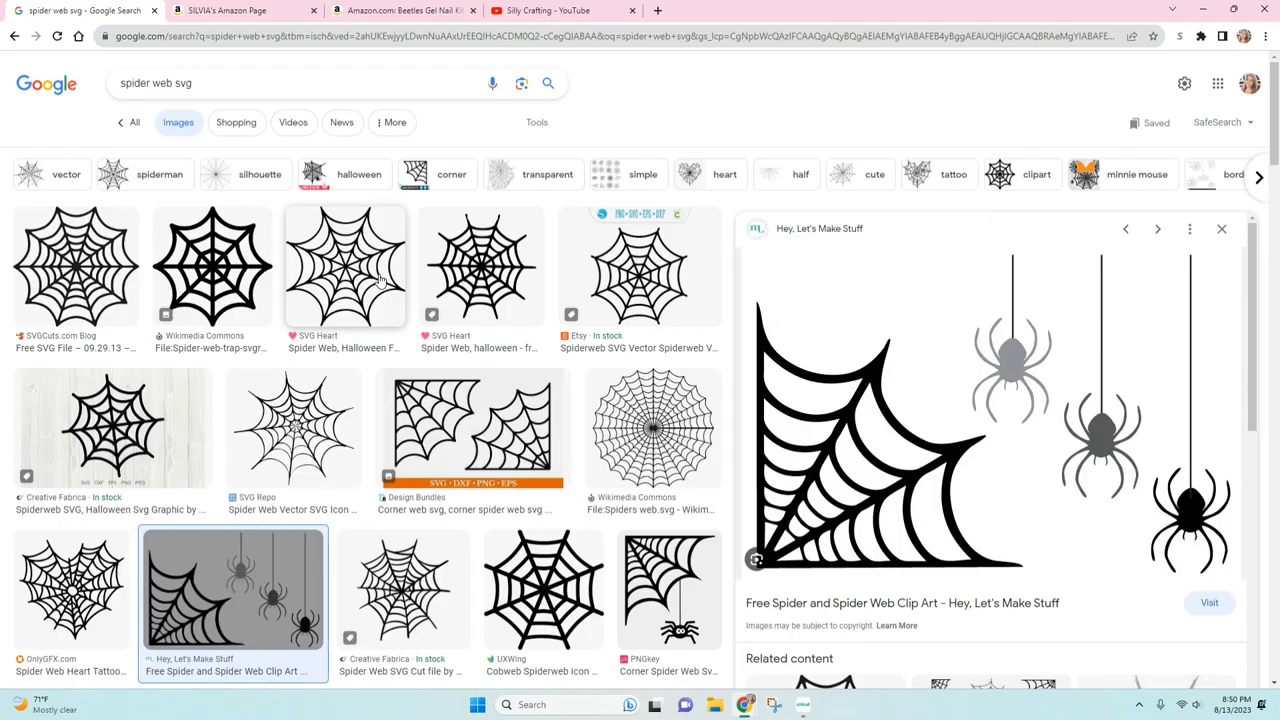
pyautogui.scroll(-6, 388, 280)
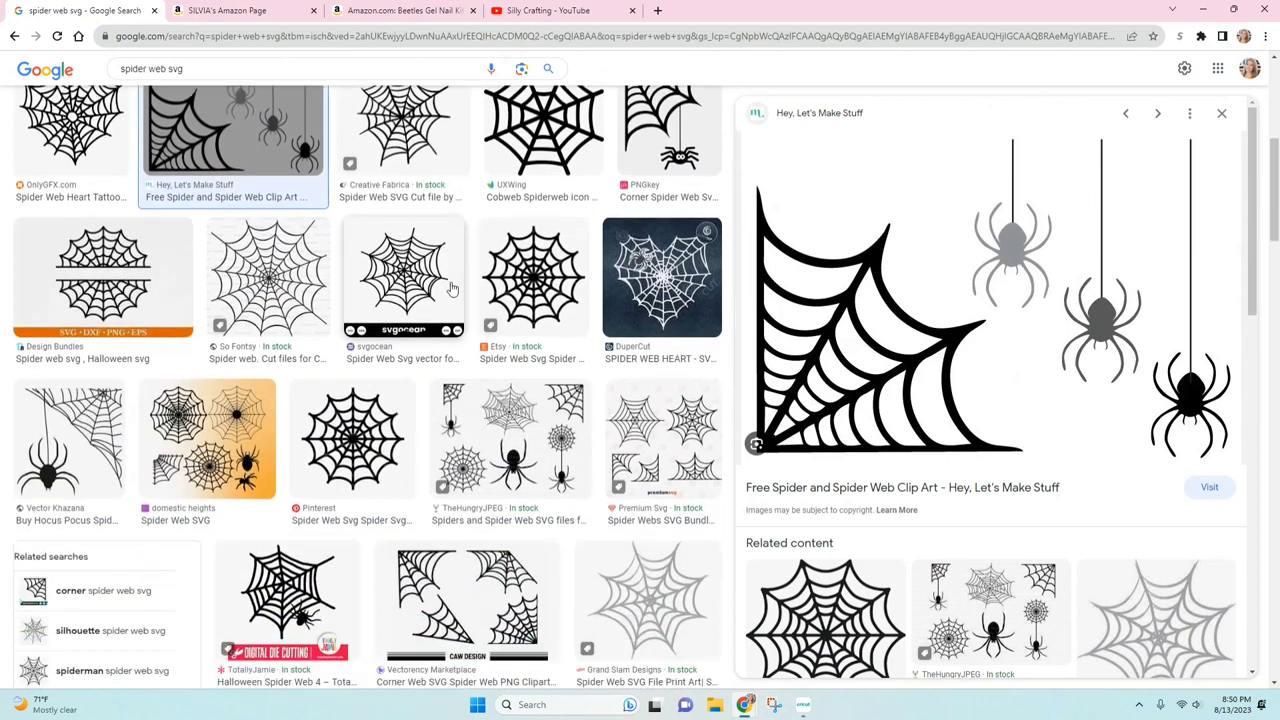
pyautogui.scroll(-6, 450, 289)
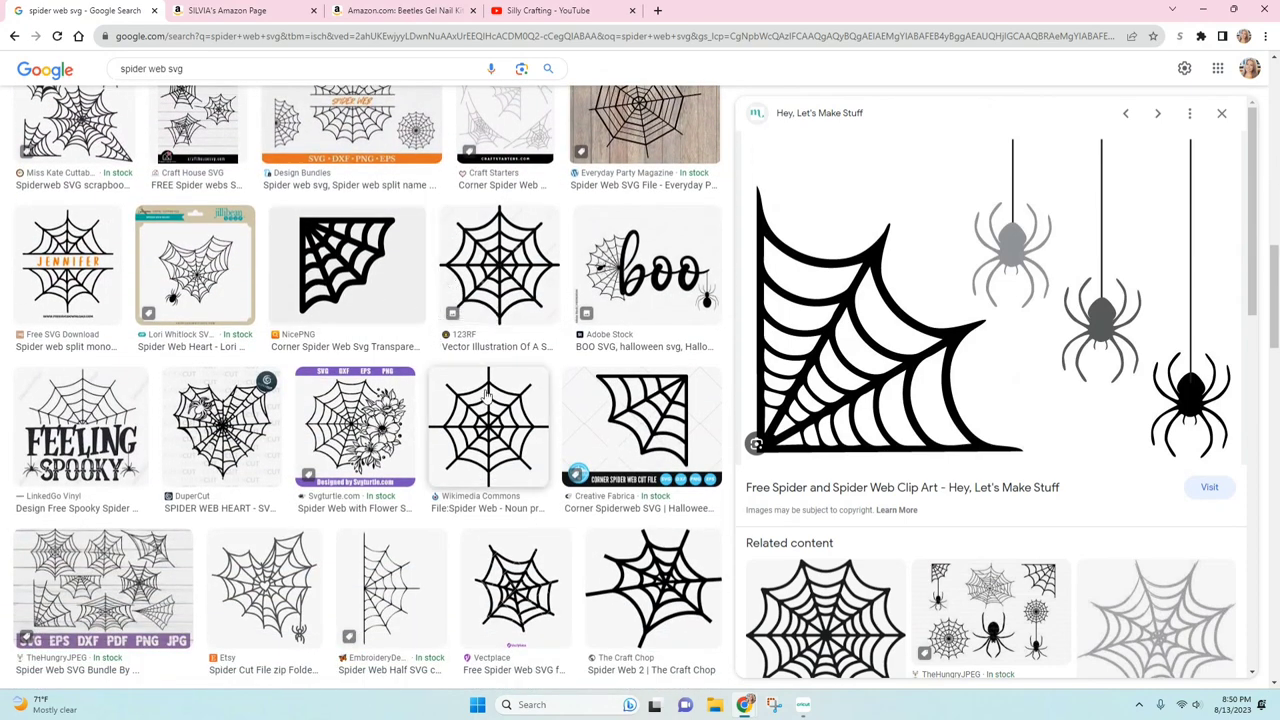
pyautogui.scroll(-2, 527, 400)
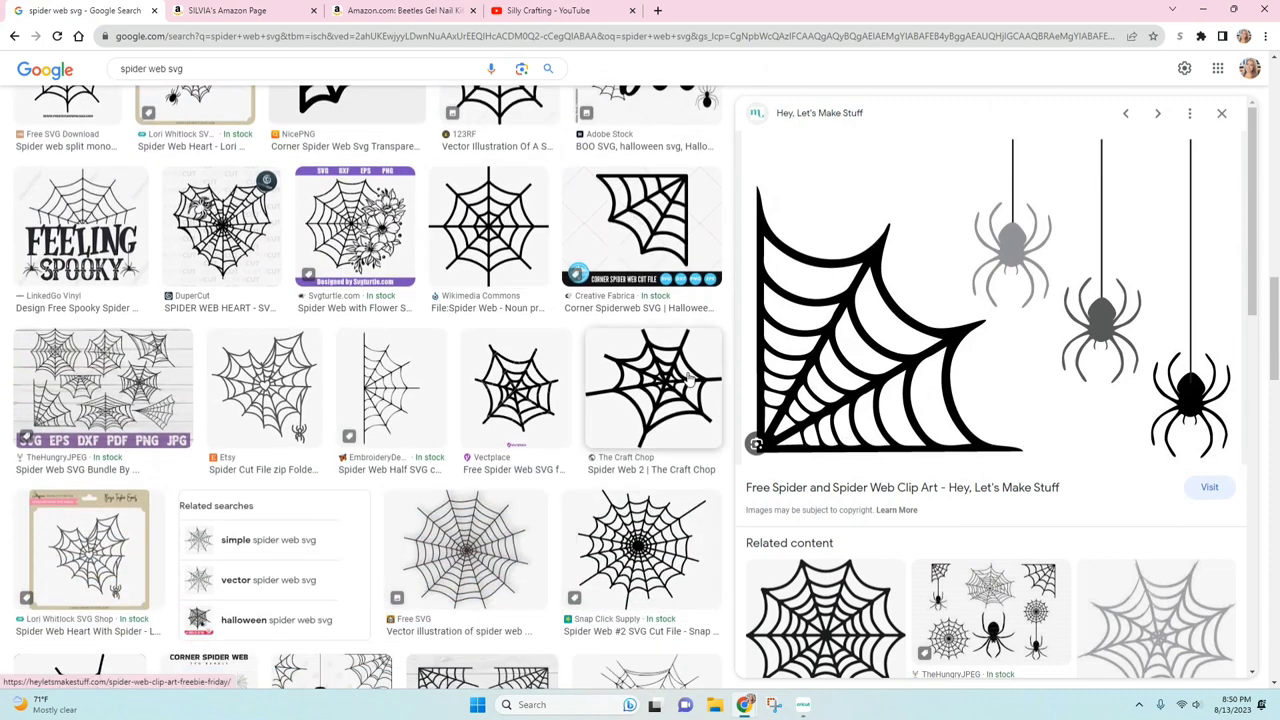
pyautogui.scroll(-10, 517, 390)
pyautogui.click(345, 140)
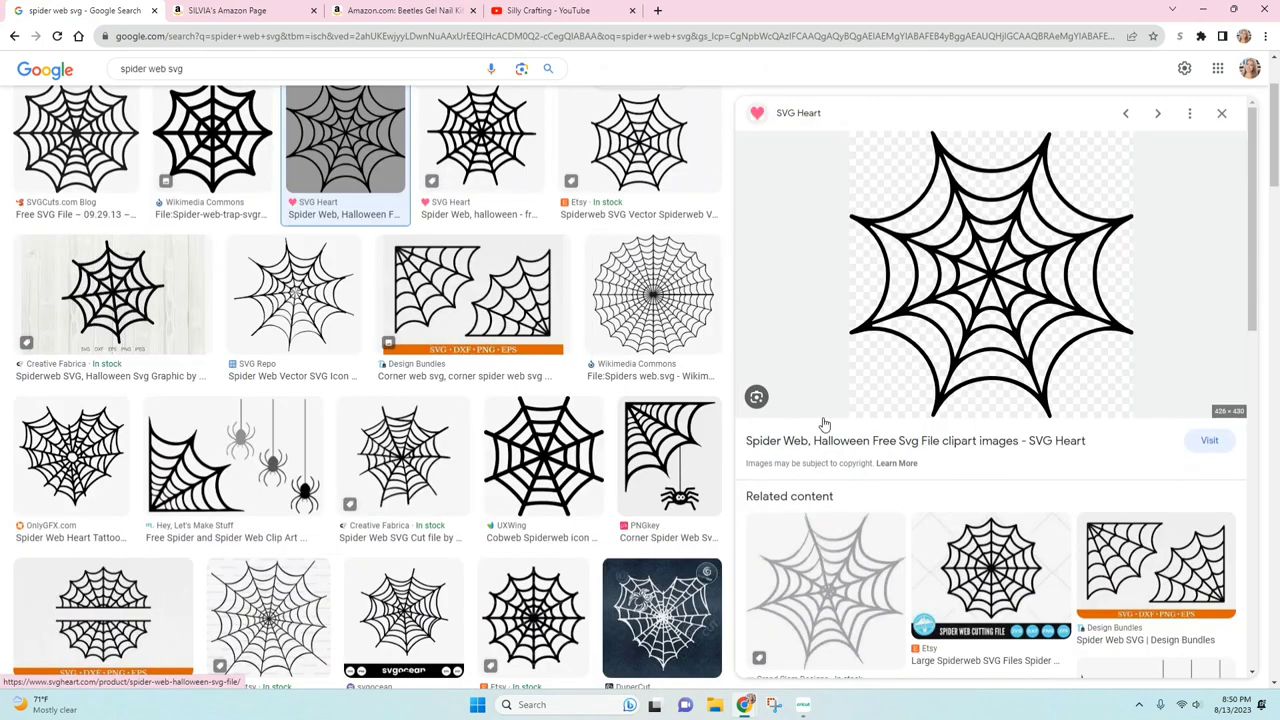
pyautogui.rightClick(940, 279)
pyautogui.click(1025, 420)
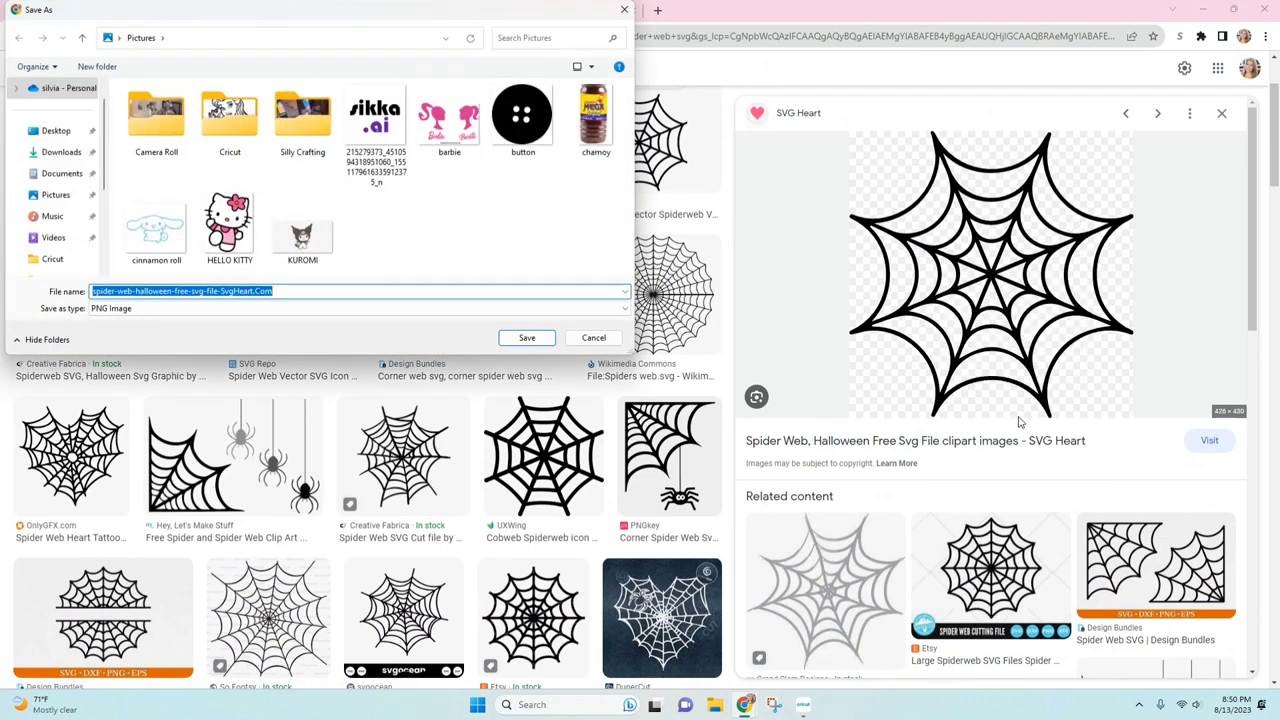
pyautogui.write('spider-web')
pyautogui.click(541, 342)
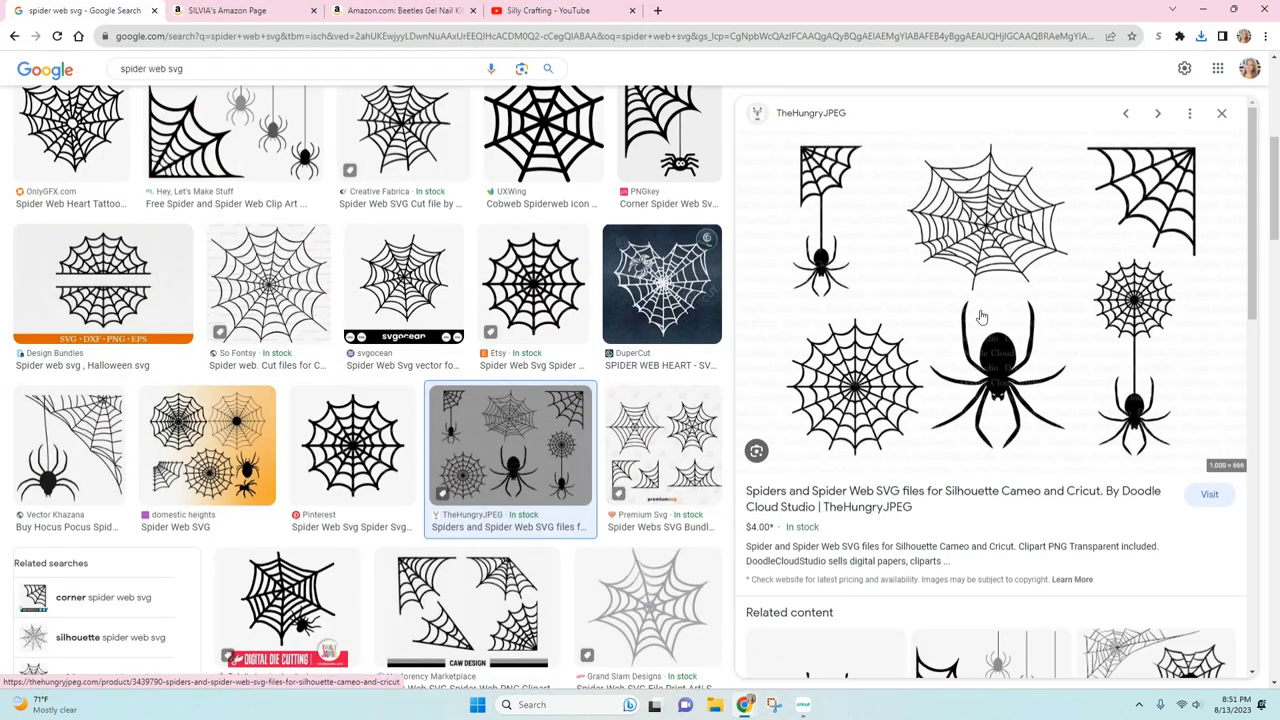
# Save the TheHungryJPEG spiders picture as 'black widow spider'
pyautogui.rightClick(950, 299)
pyautogui.click(1029, 437)
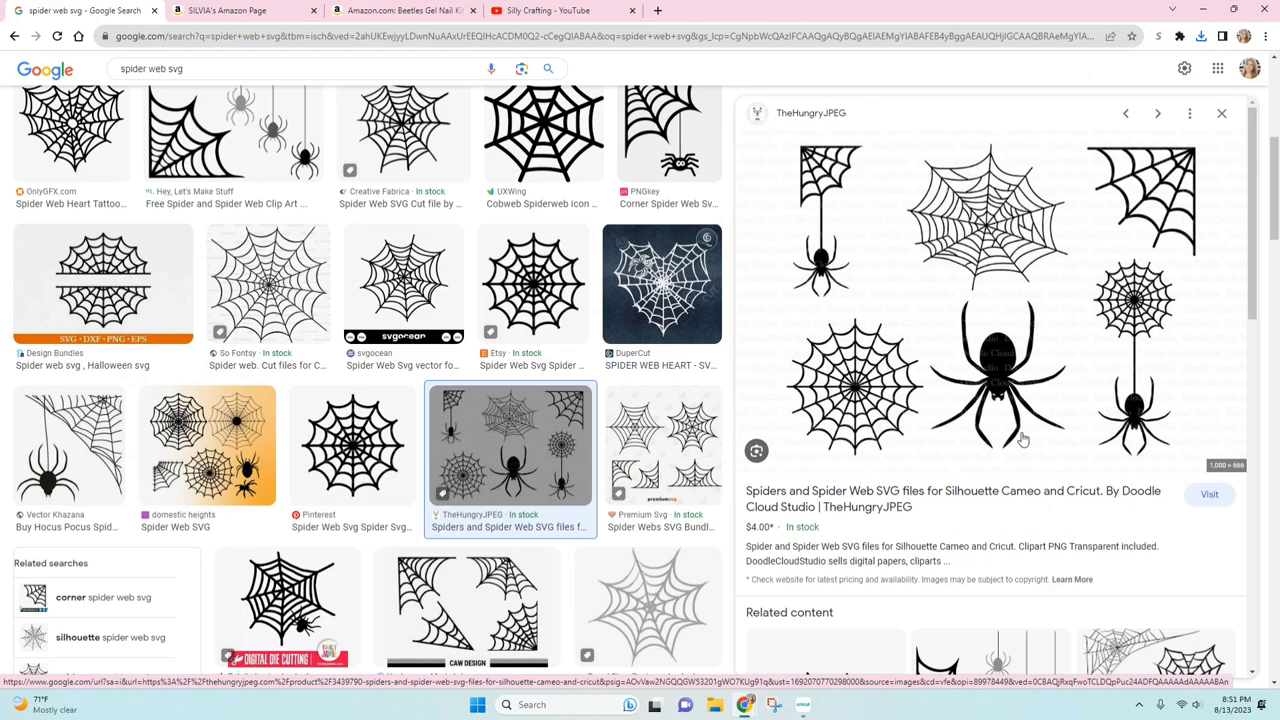
pyautogui.write('black widow spider')
pyautogui.click(527, 341)
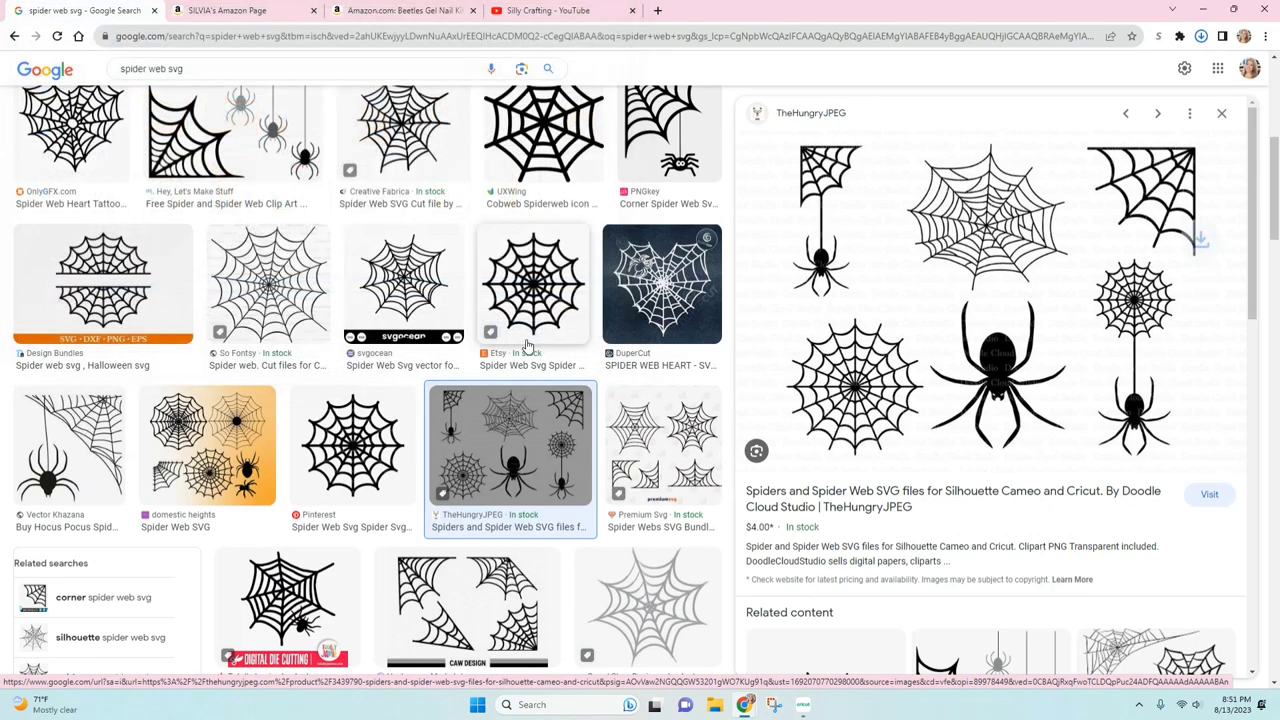
pyautogui.click(805, 705)
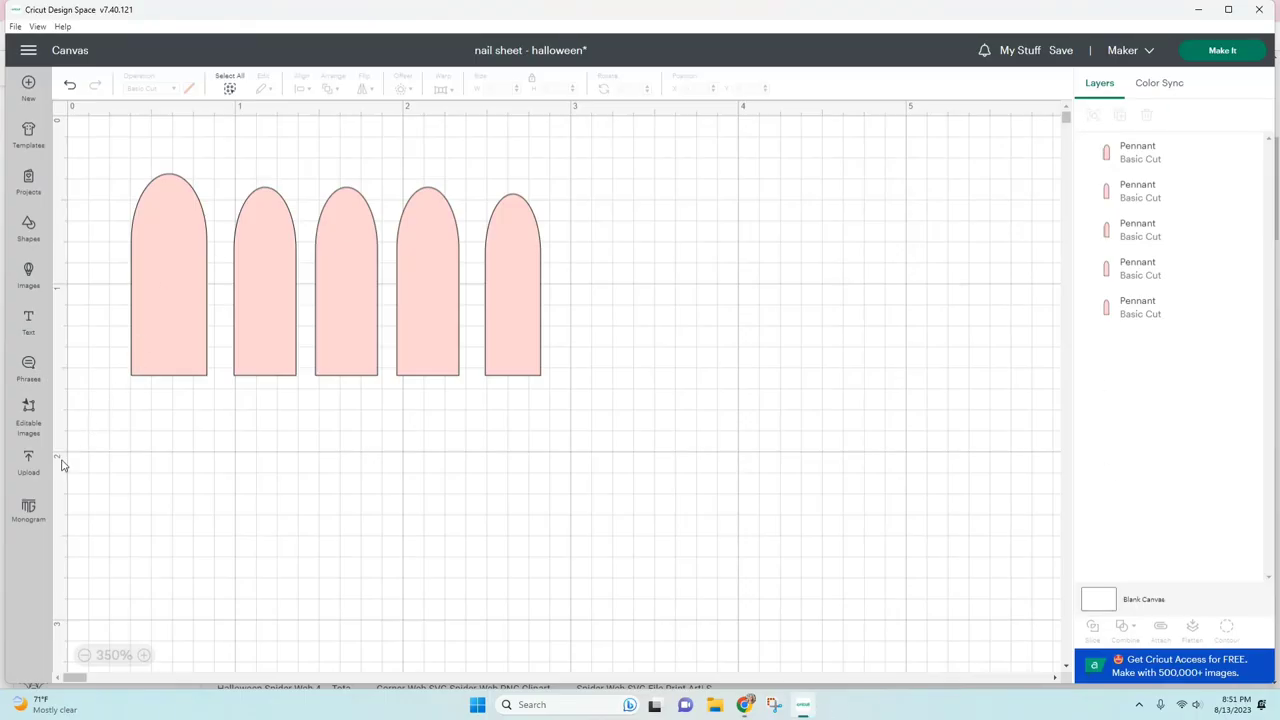
# Upload the black widow spider file from Pictures as a Complex image
pyautogui.click(29, 465)
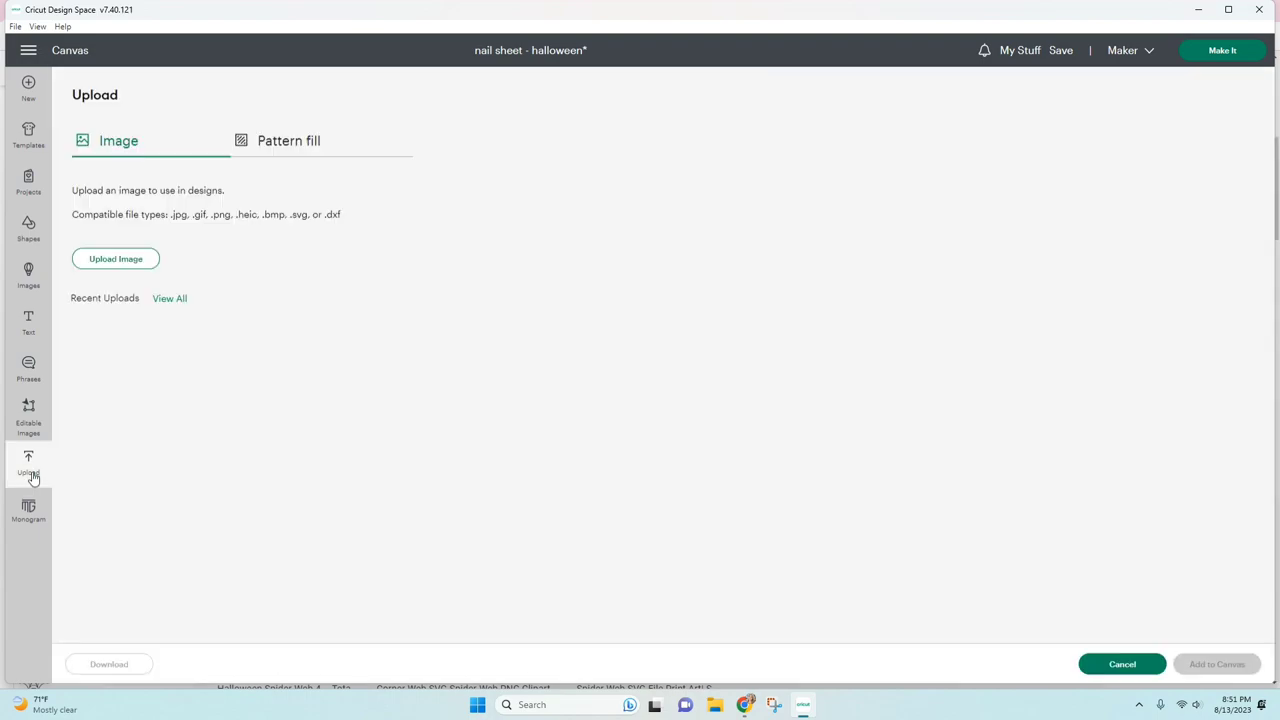
pyautogui.click(120, 259)
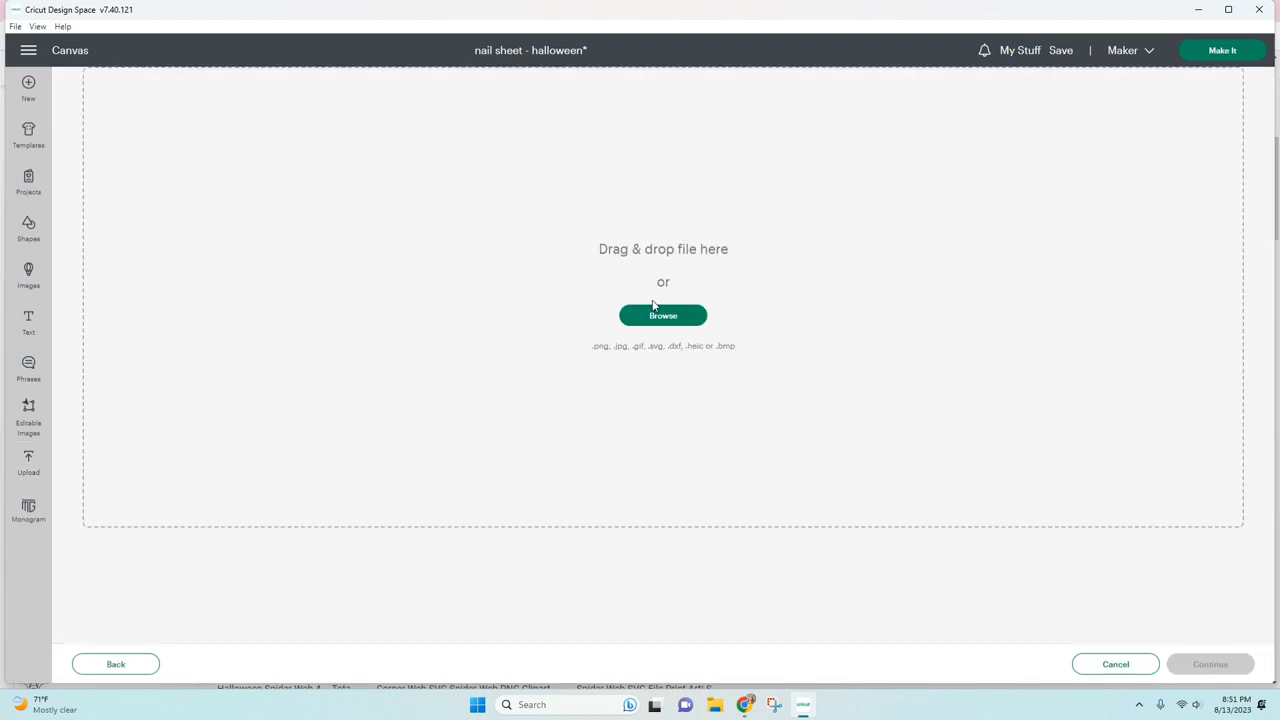
pyautogui.click(654, 308)
pyautogui.click(46, 217)
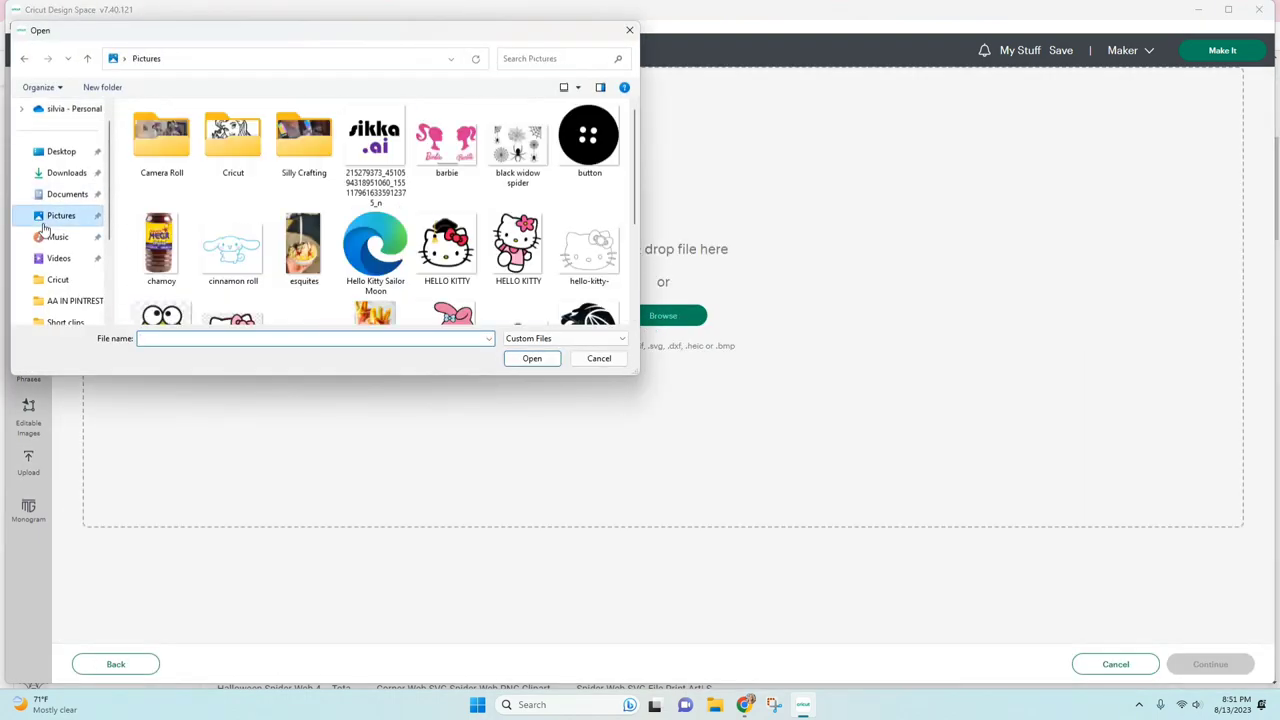
pyautogui.doubleClick(520, 145)
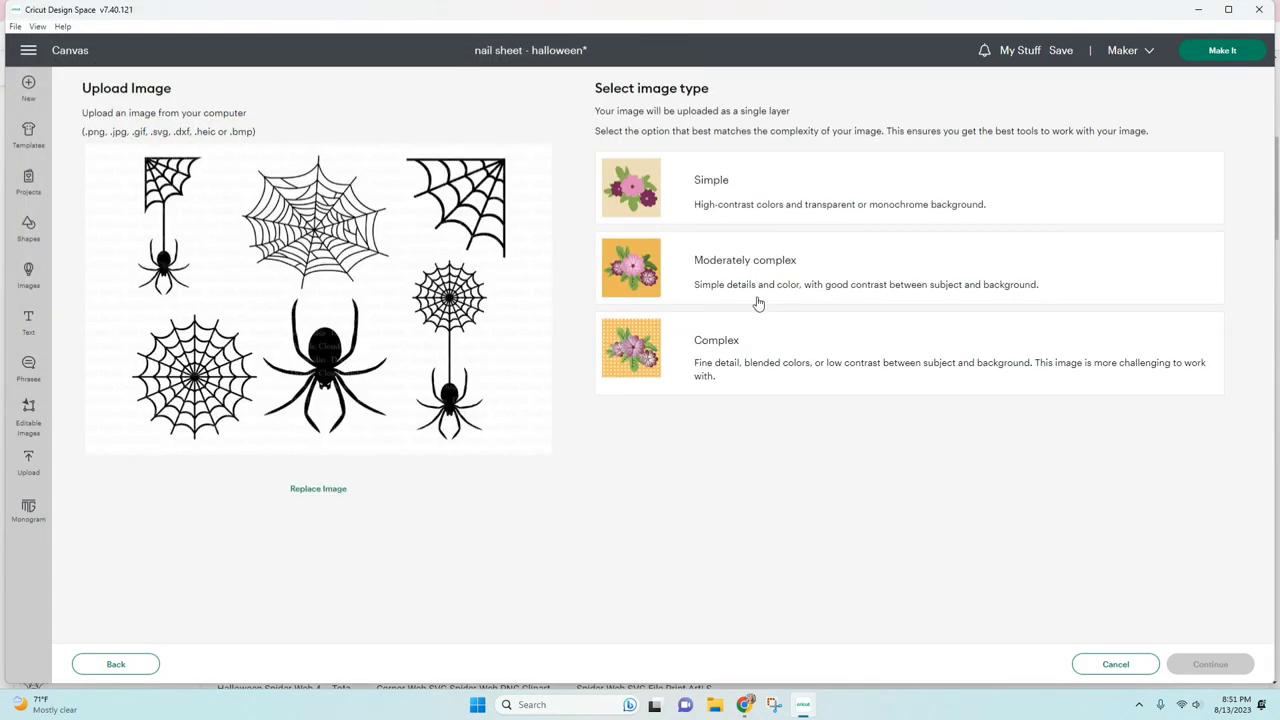
pyautogui.click(771, 352)
pyautogui.click(1210, 664)
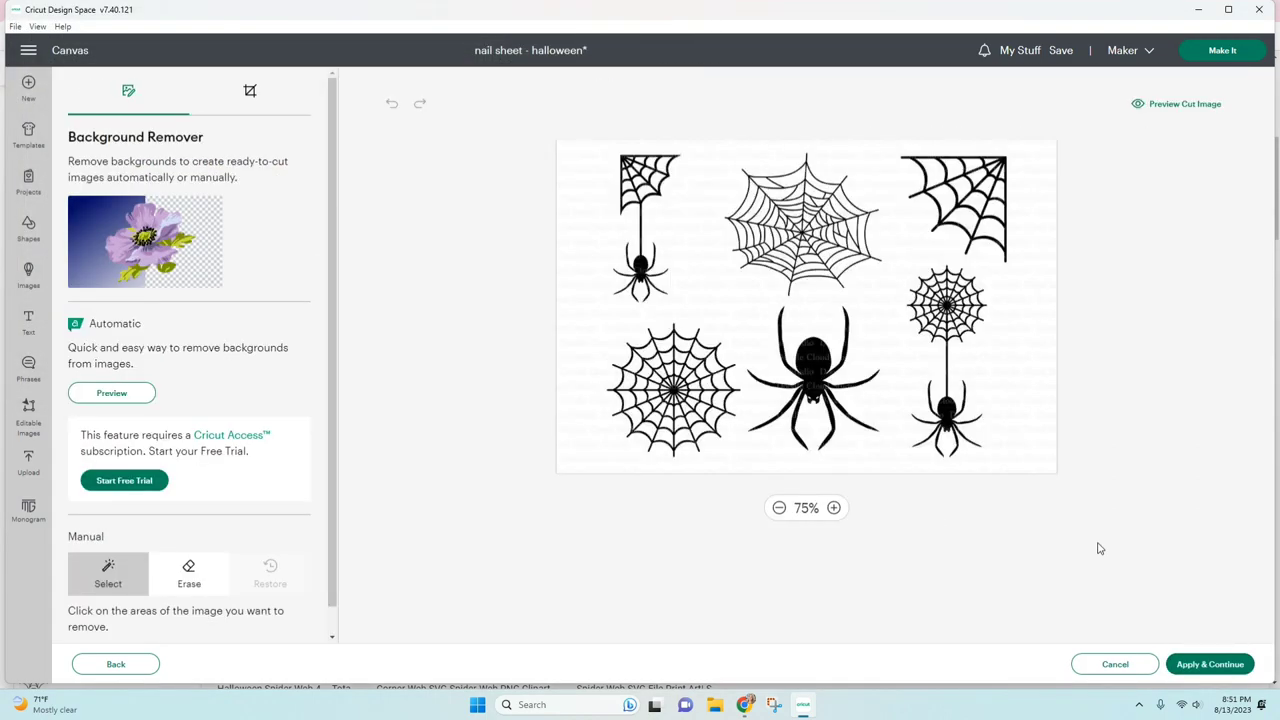
# Crop to the central spider, remove its white background and choose Cut Image
pyautogui.click(252, 95)
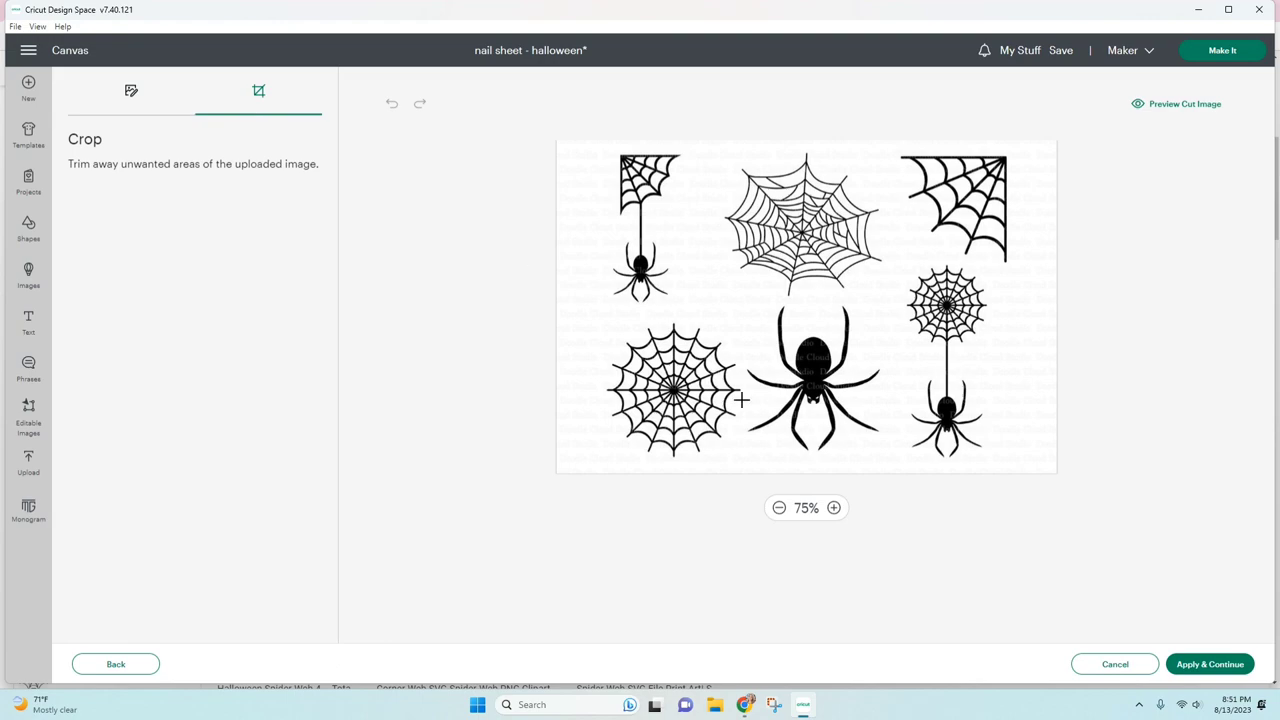
pyautogui.moveTo(745, 298); pyautogui.dragTo(883, 458)
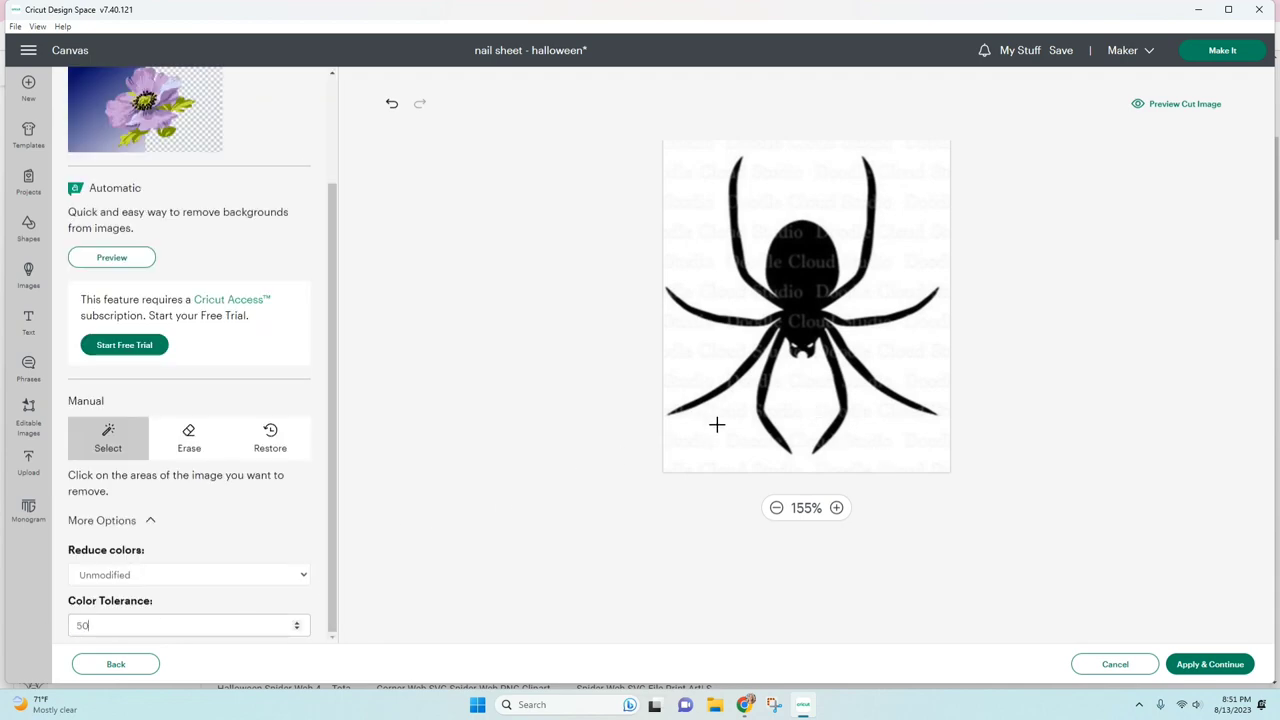
pyautogui.click(716, 425)
pyautogui.click(1139, 105)
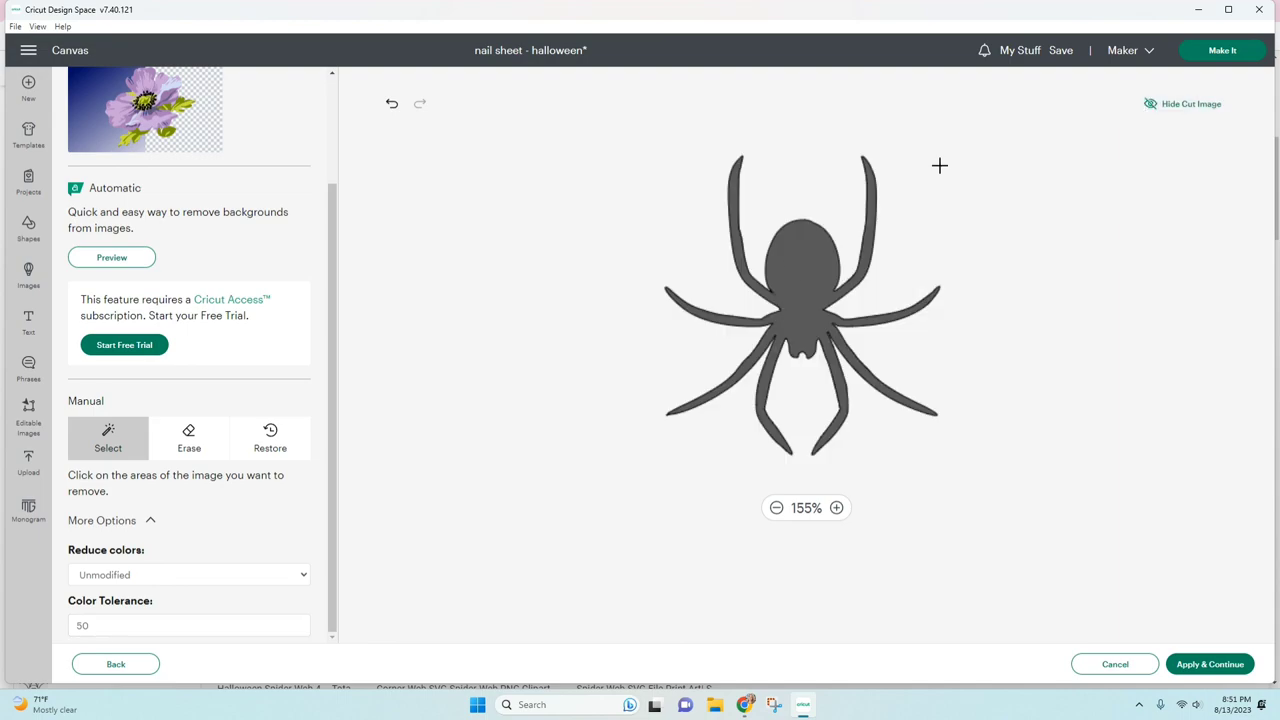
pyautogui.click(1156, 105)
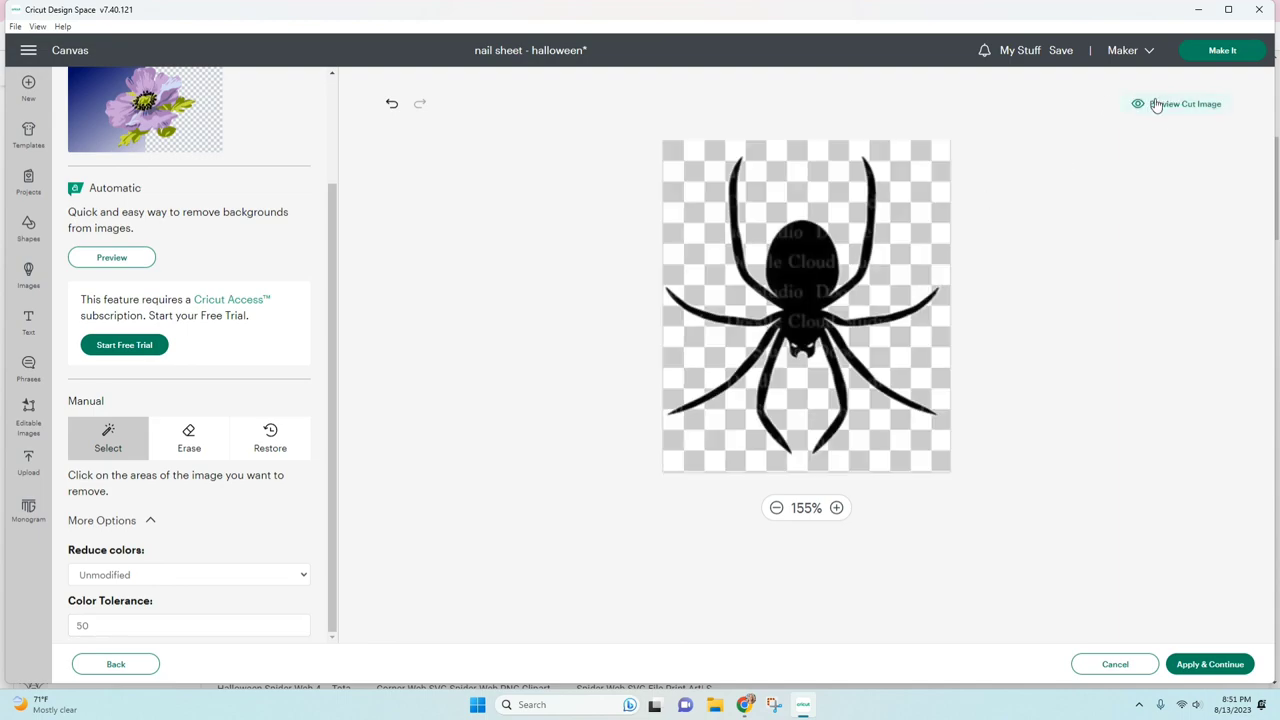
pyautogui.click(1210, 664)
pyautogui.click(341, 150)
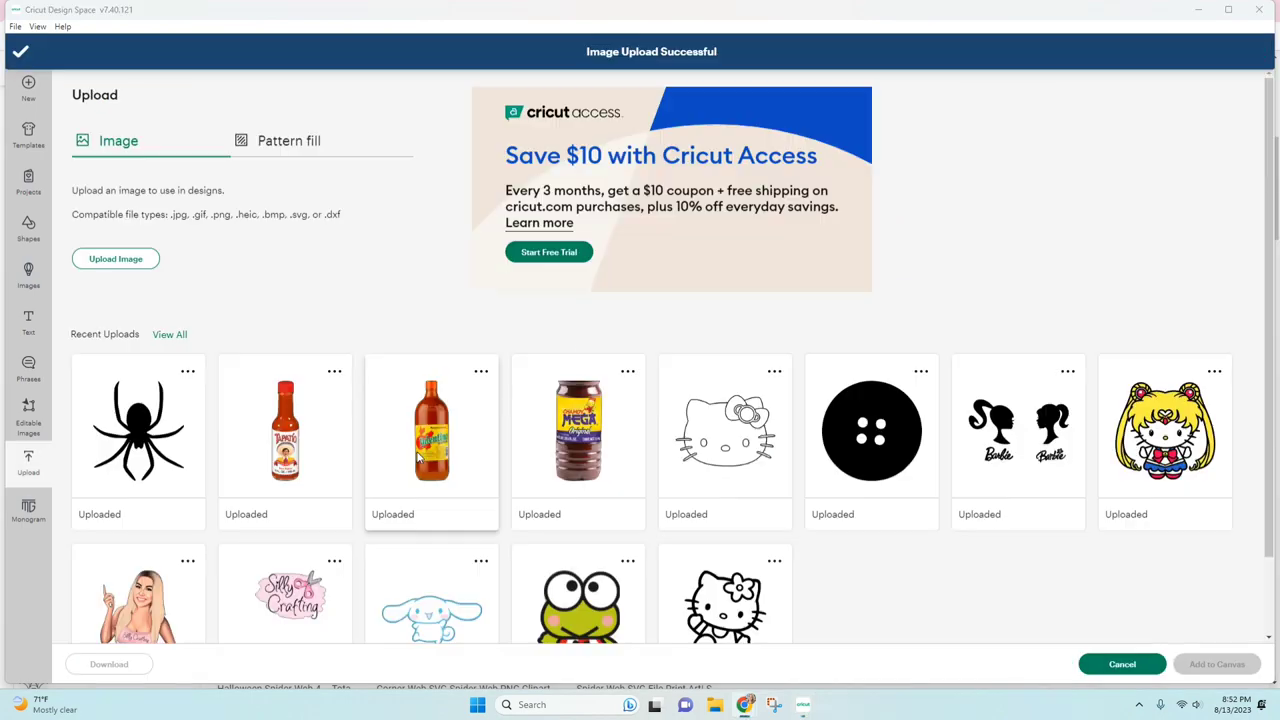
# Start a new upload of the spider-web file from Pictures as a Complex image
pyautogui.click(121, 265)
pyautogui.click(652, 310)
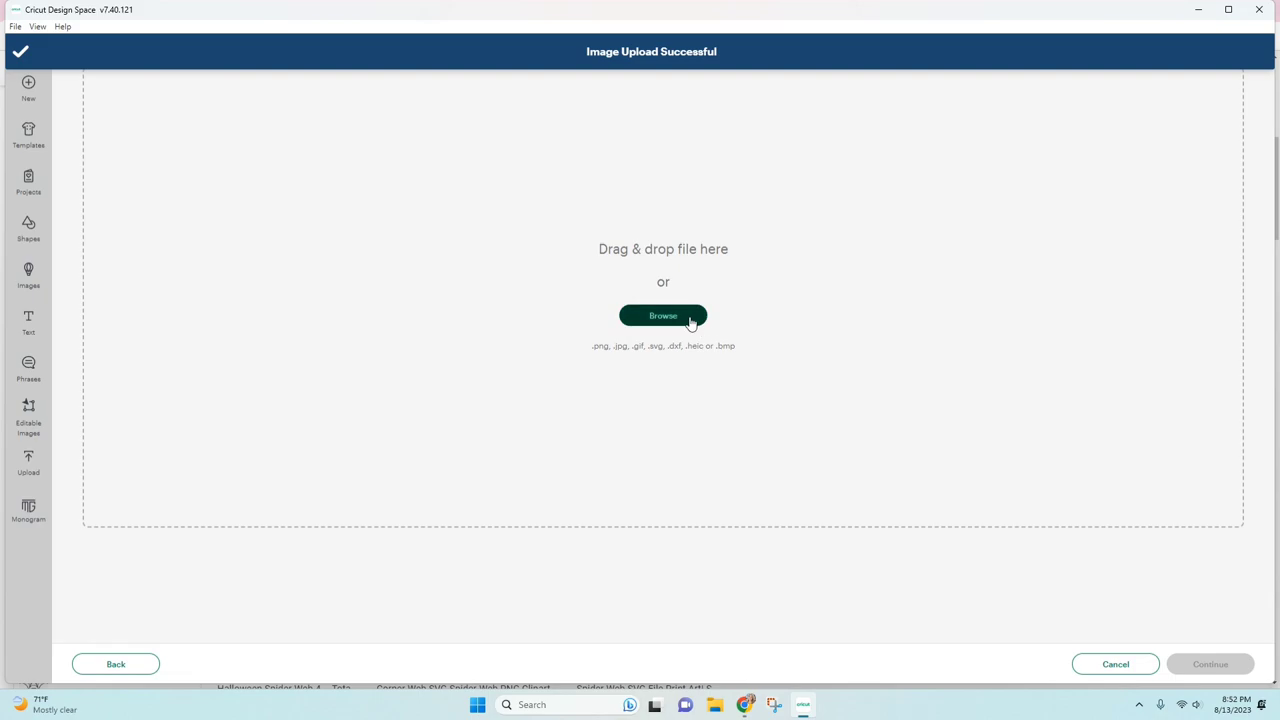
pyautogui.click(60, 215)
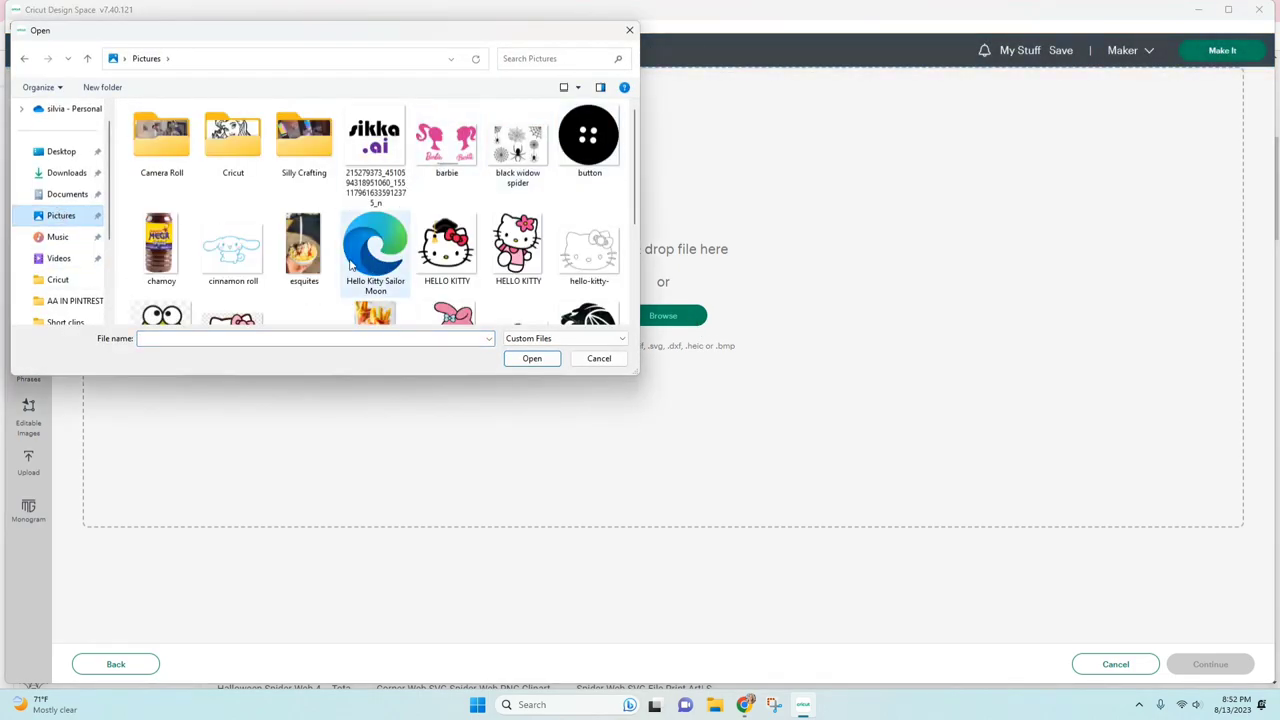
pyautogui.scroll(-3, 398, 215)
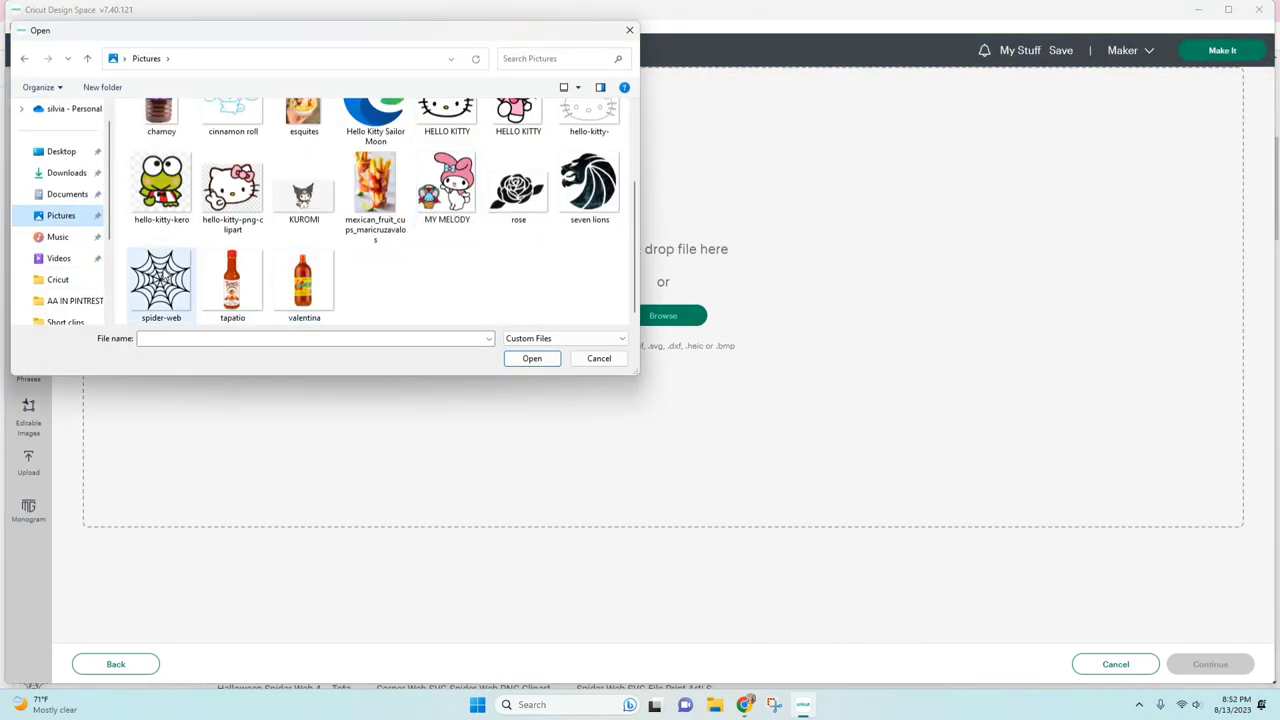
pyautogui.doubleClick(161, 282)
pyautogui.click(855, 365)
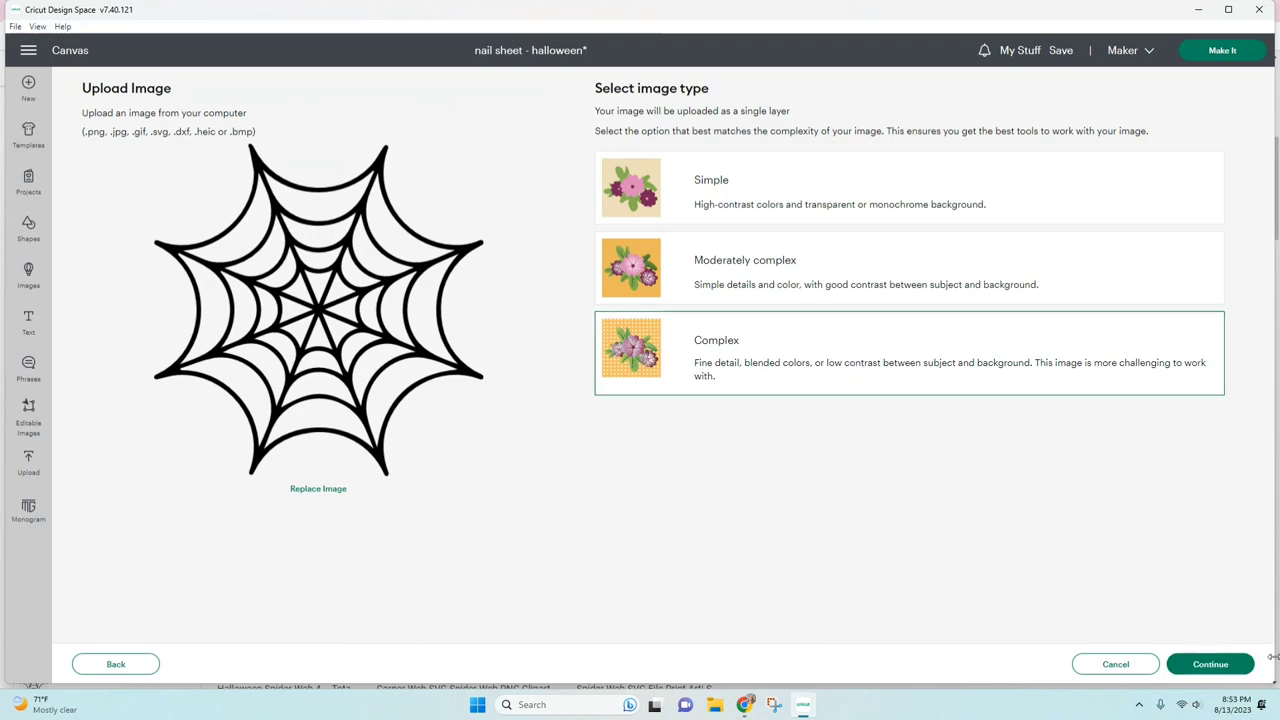
pyautogui.click(1212, 668)
# Check the web's cut preview, apply background removal and upload it as a Cut Image
pyautogui.click(1140, 105)
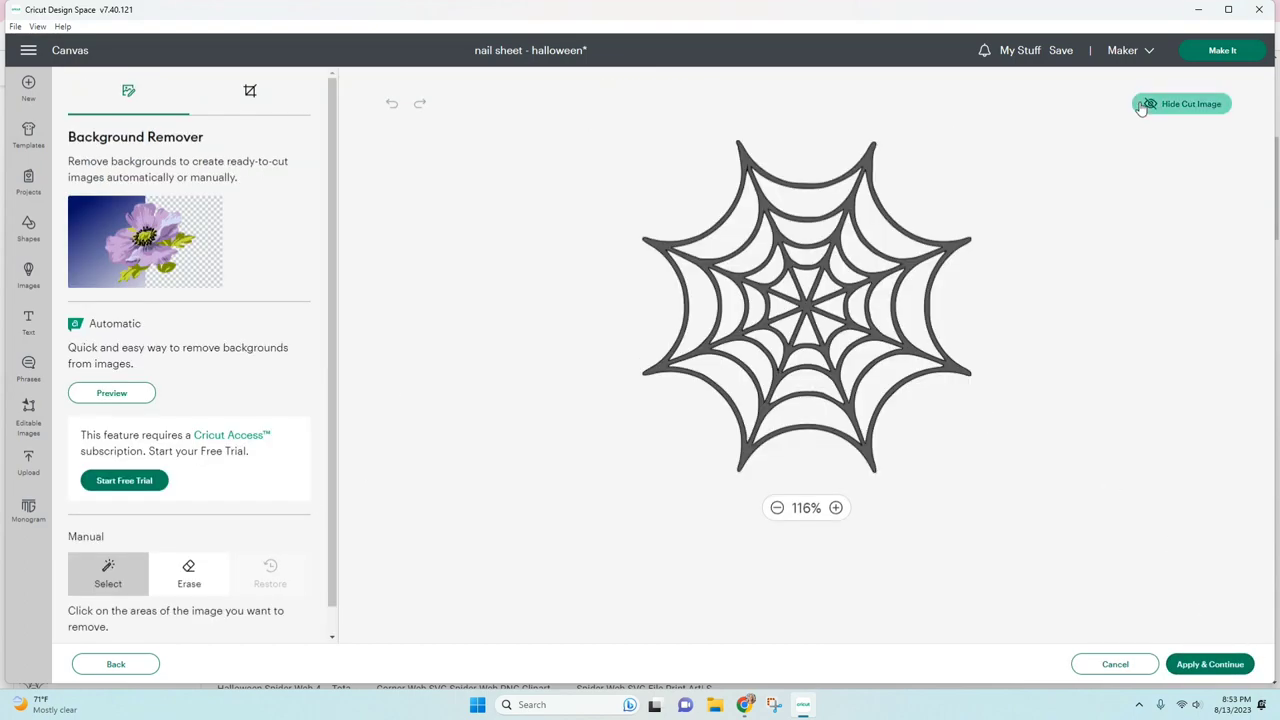
pyautogui.click(1140, 106)
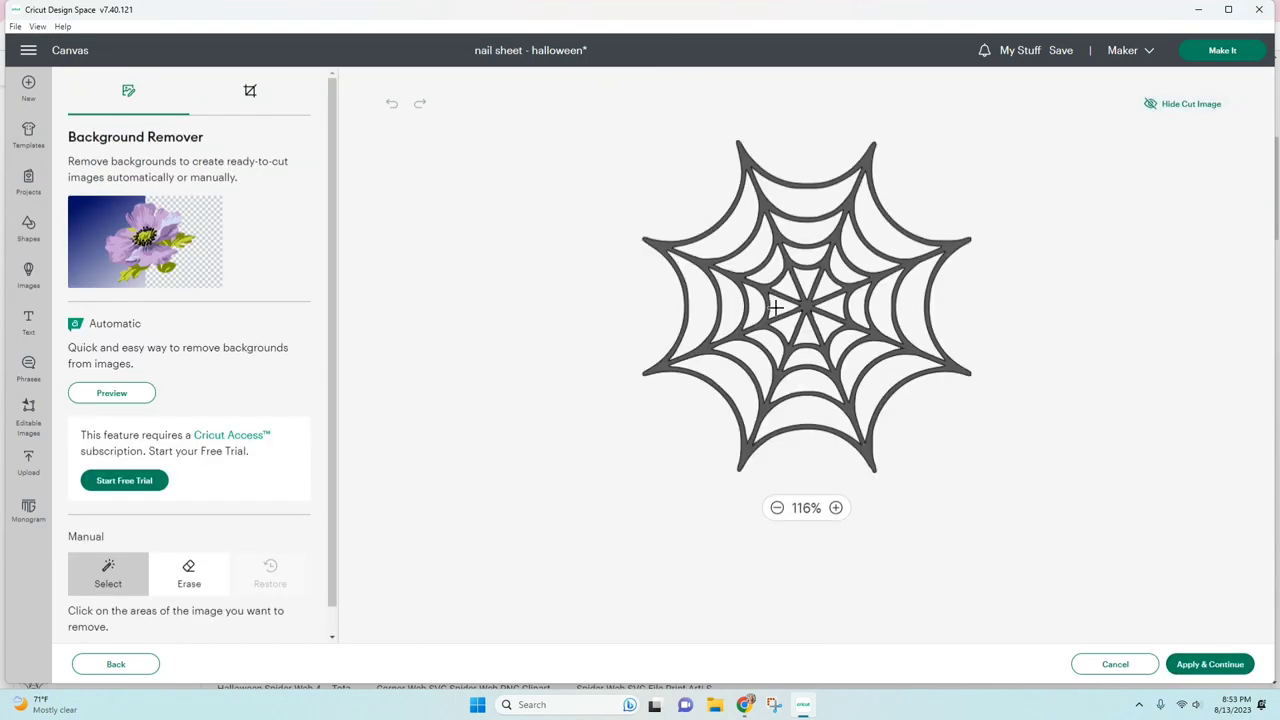
pyautogui.click(1153, 108)
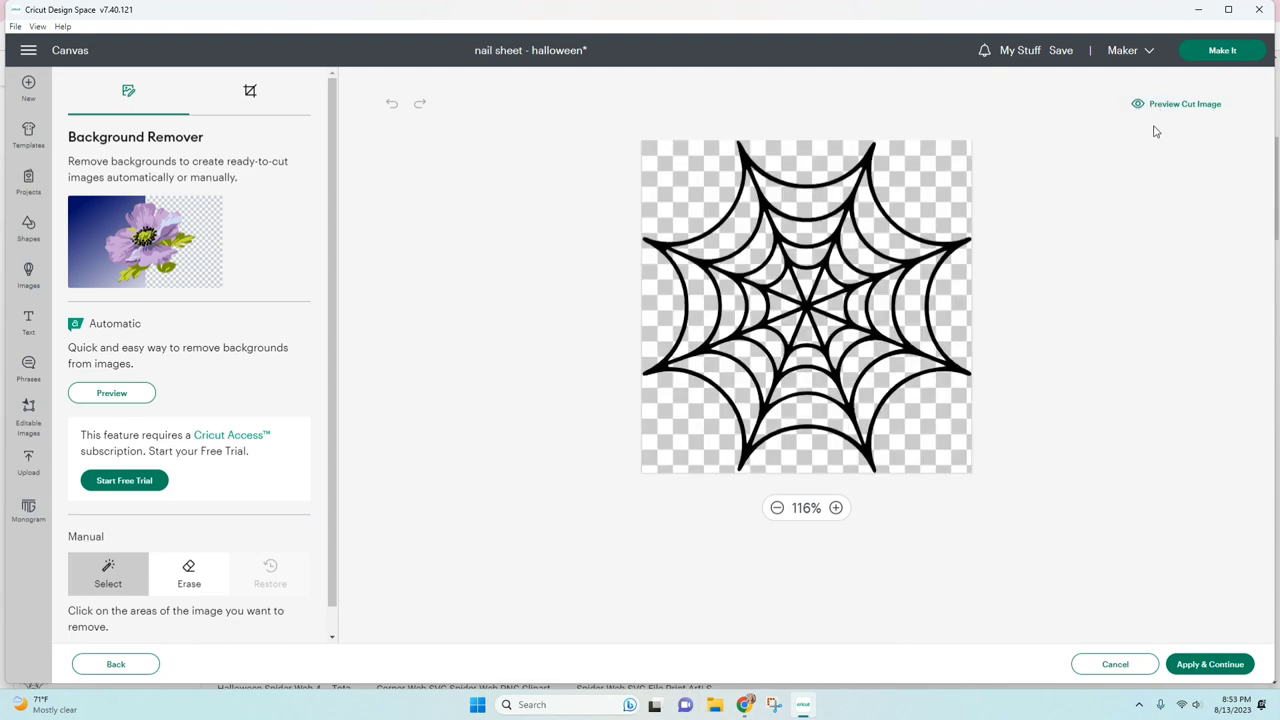
pyautogui.click(1200, 665)
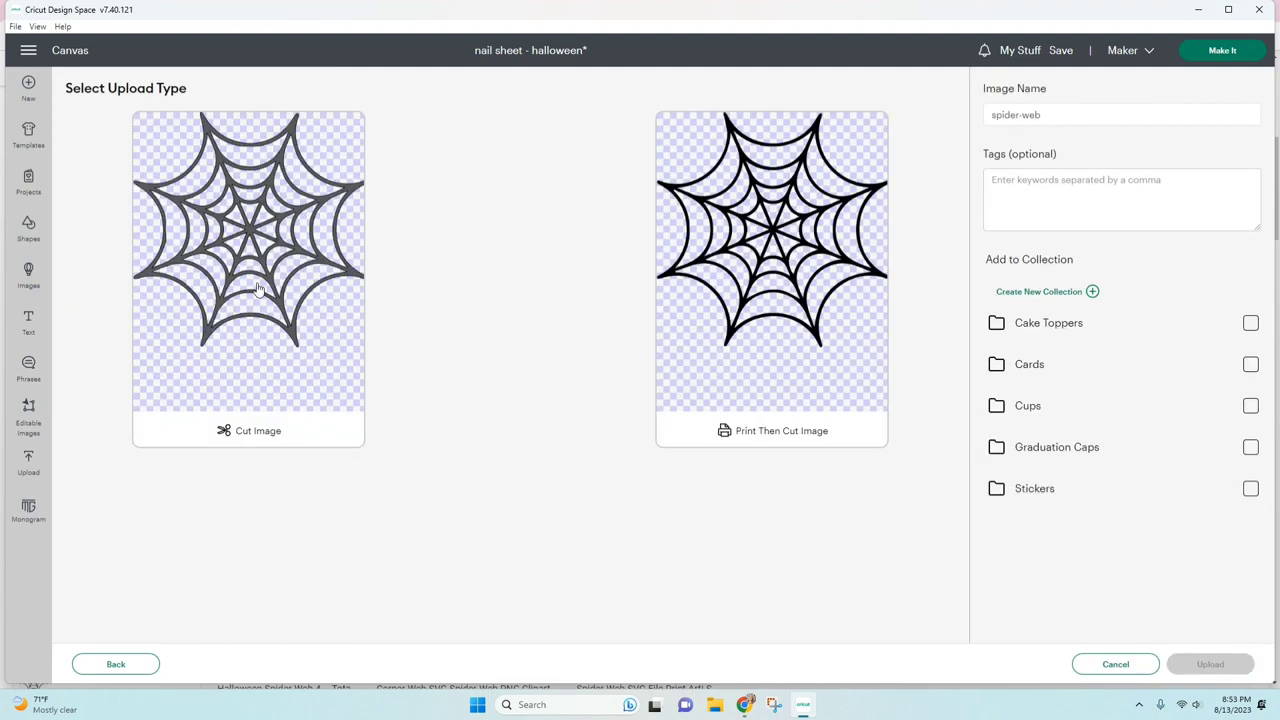
pyautogui.click(260, 287)
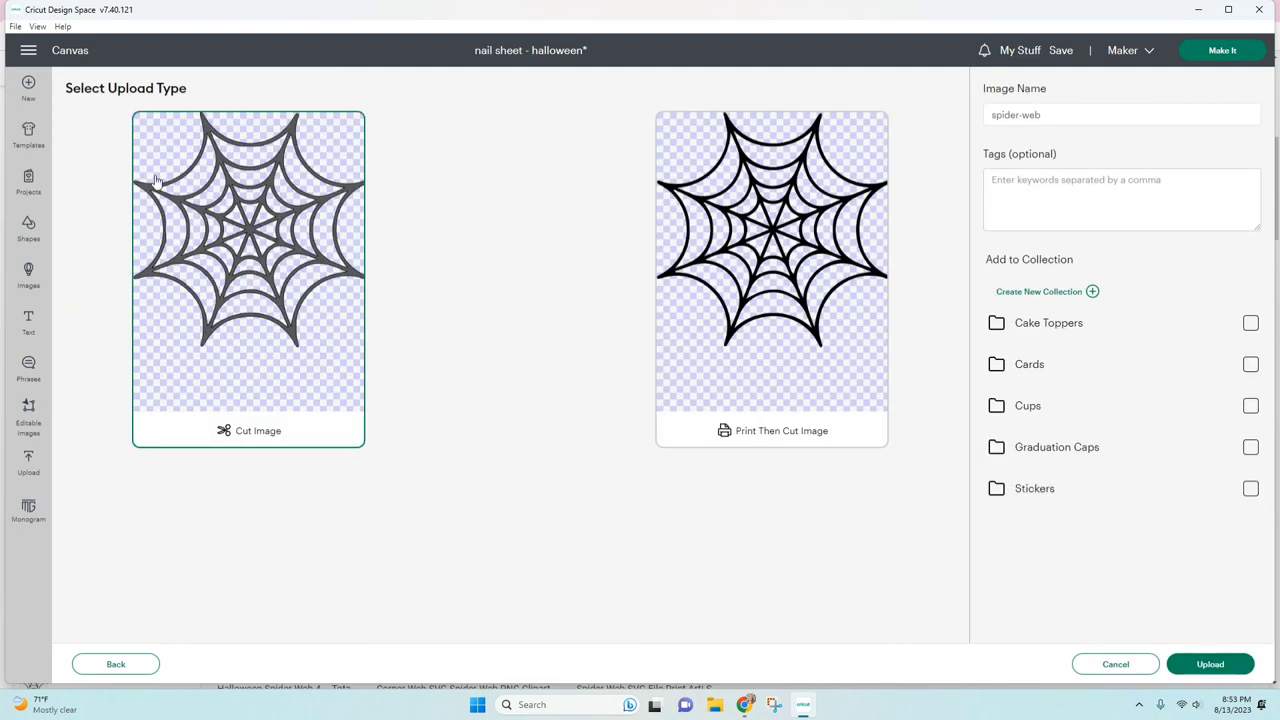
pyautogui.click(1212, 665)
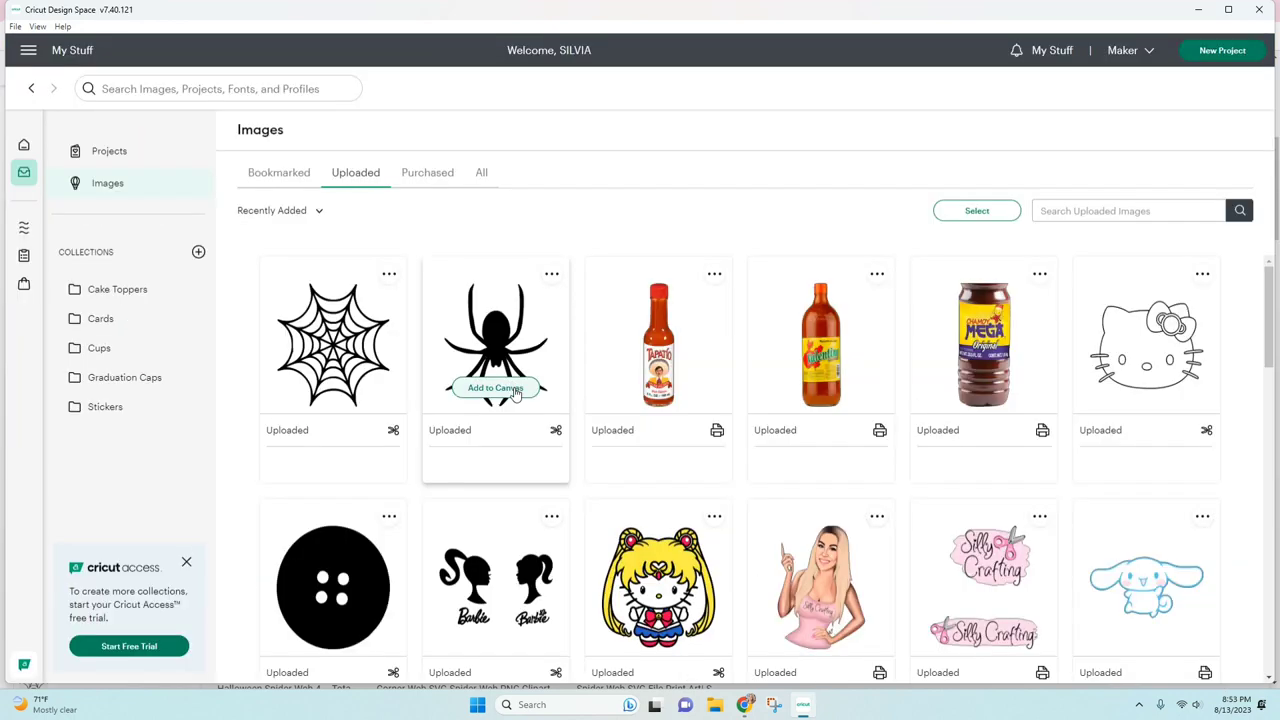
# Add the spider at 1 in wide to the lower right, then move the web and tilt it about 22°
pyautogui.click(486, 387)
pyautogui.click(738, 647)
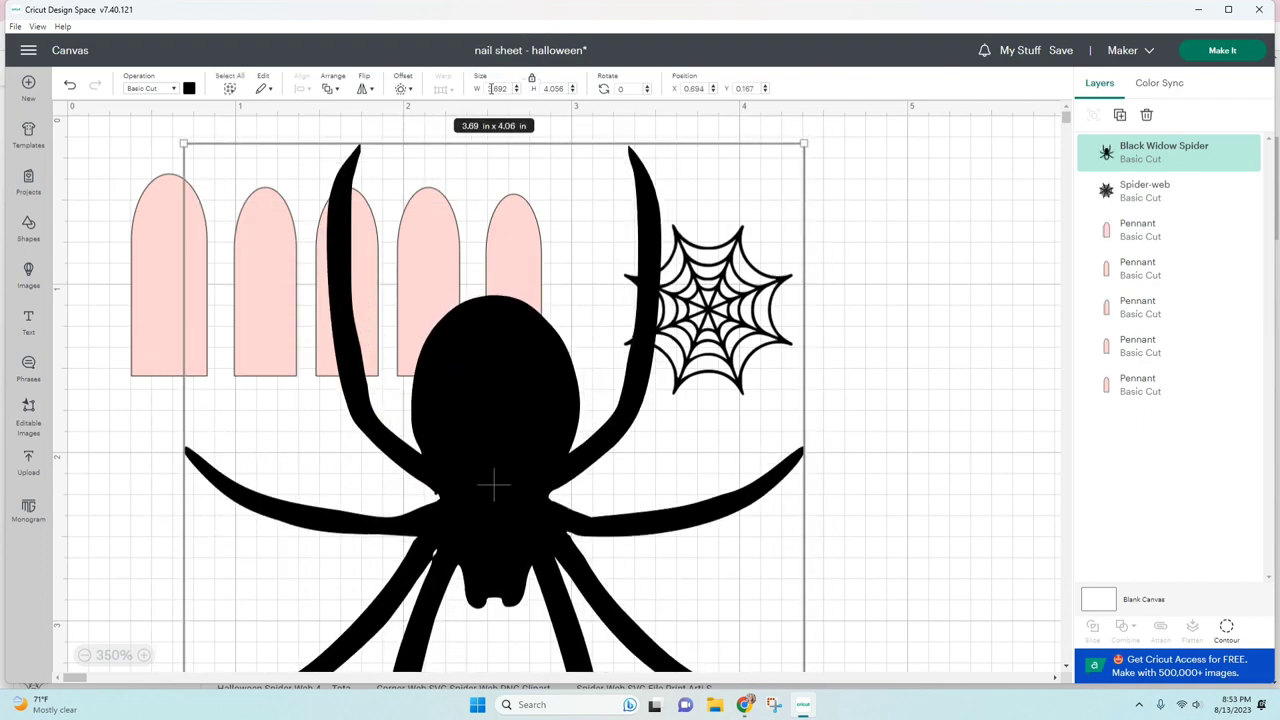
pyautogui.write('1')
pyautogui.press('Return')
pyautogui.moveTo(590, 410); pyautogui.dragTo(807, 453)
pyautogui.moveTo(689, 319); pyautogui.dragTo(624, 338)
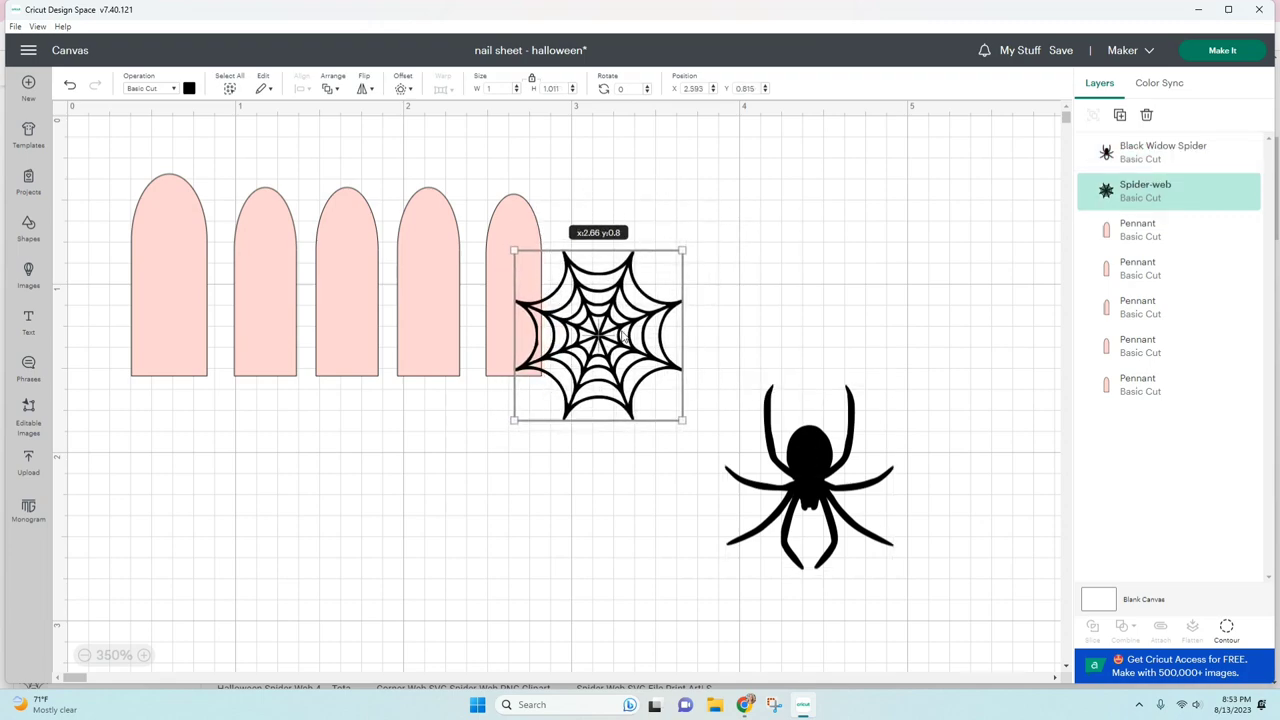
pyautogui.moveTo(689, 239); pyautogui.dragTo(720, 278)
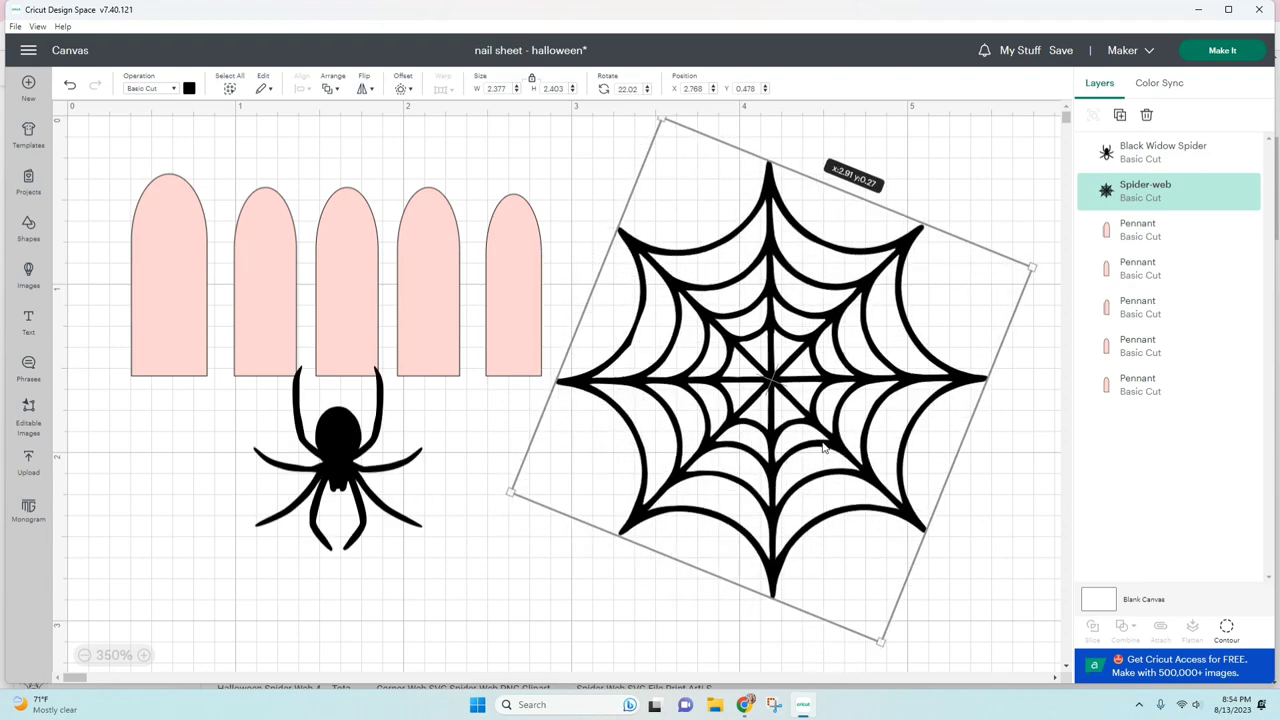
# Add a square and make it about 2.9 in tall
pyautogui.click(28, 228)
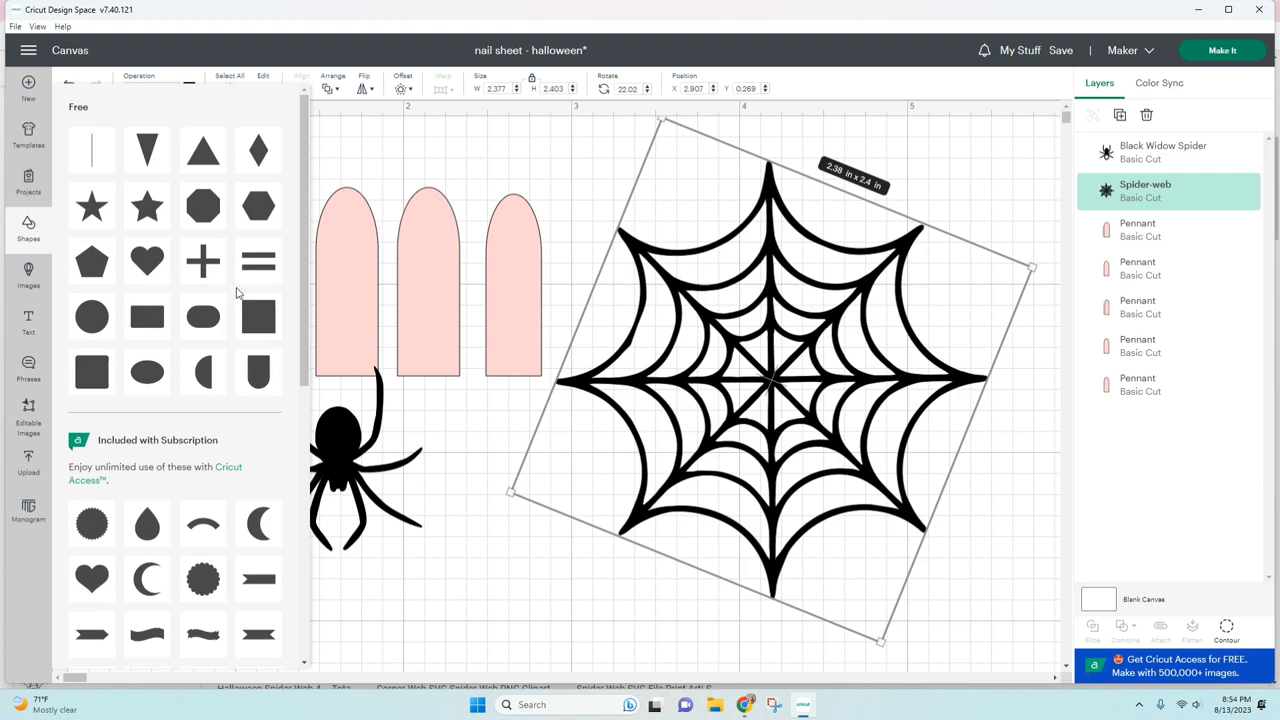
pyautogui.click(248, 316)
pyautogui.scroll(-5, 417, 311)
pyautogui.moveTo(380, 314); pyautogui.dragTo(523, 200)
pyautogui.scroll(3, 418, 334)
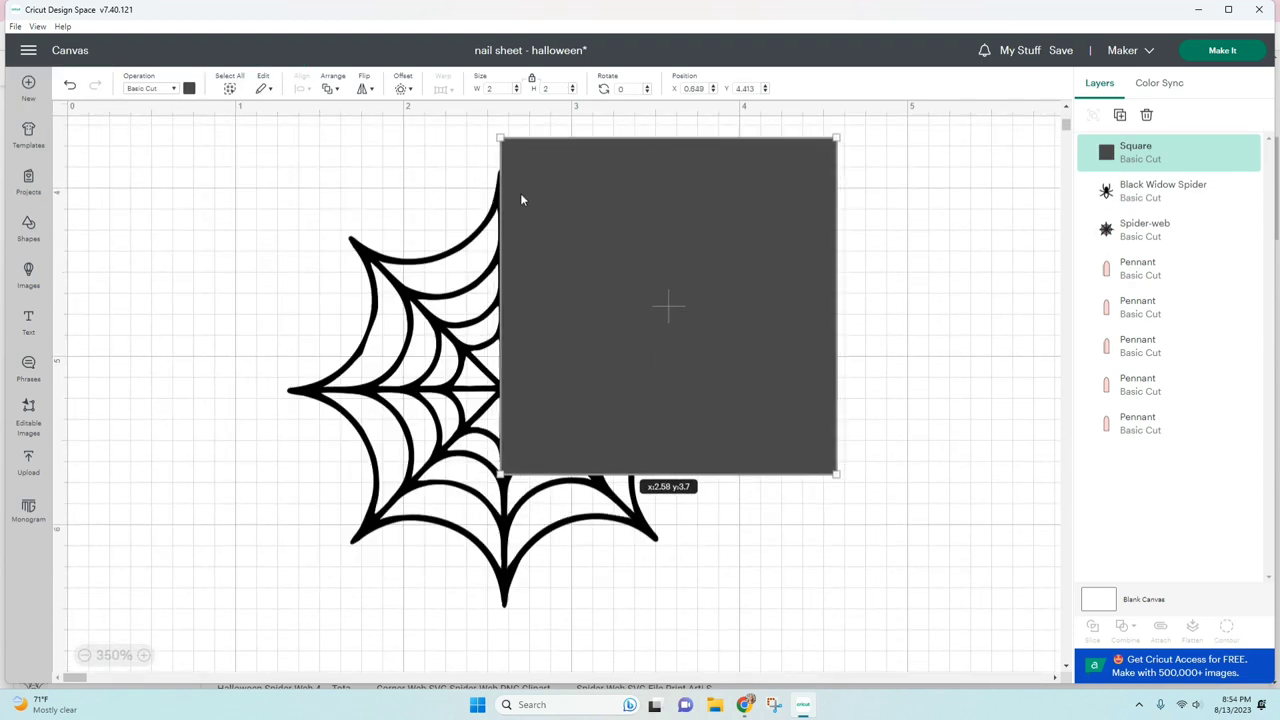
pyautogui.click(572, 90)
# Nudge the spider web into place and slice it with the square
pyautogui.click(338, 480)
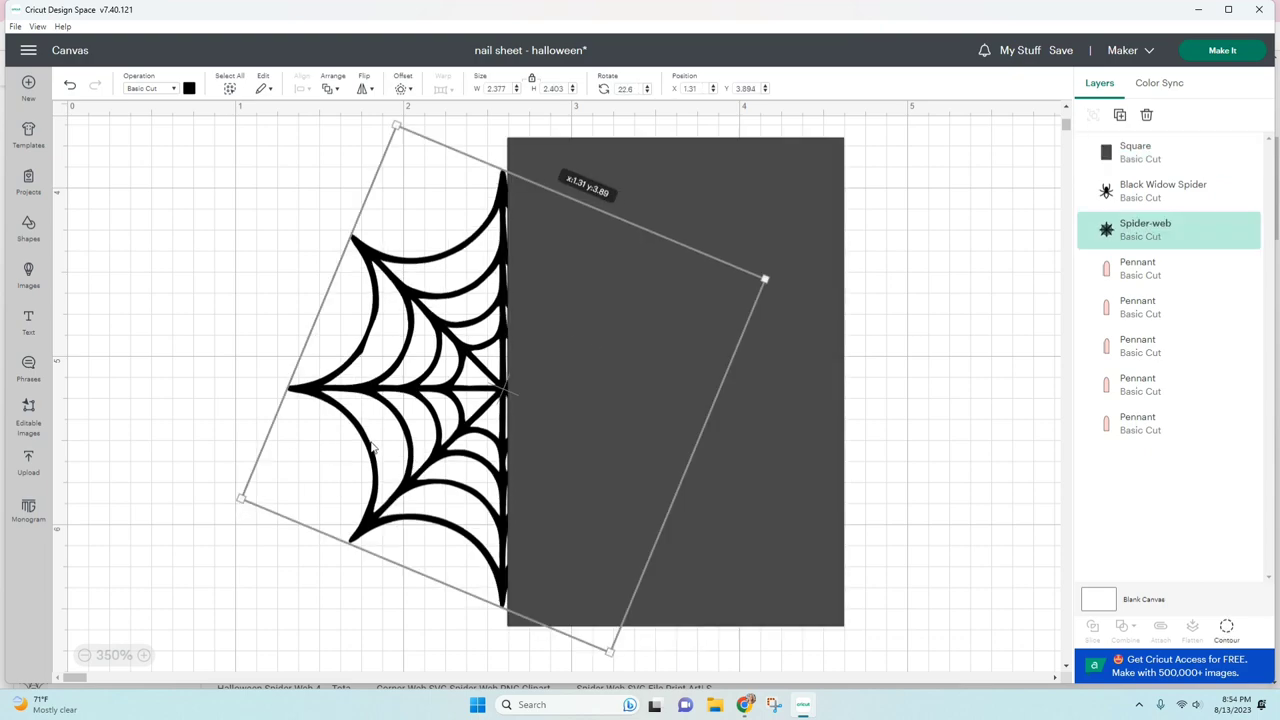
pyautogui.moveTo(372, 447); pyautogui.dragTo(376, 449)
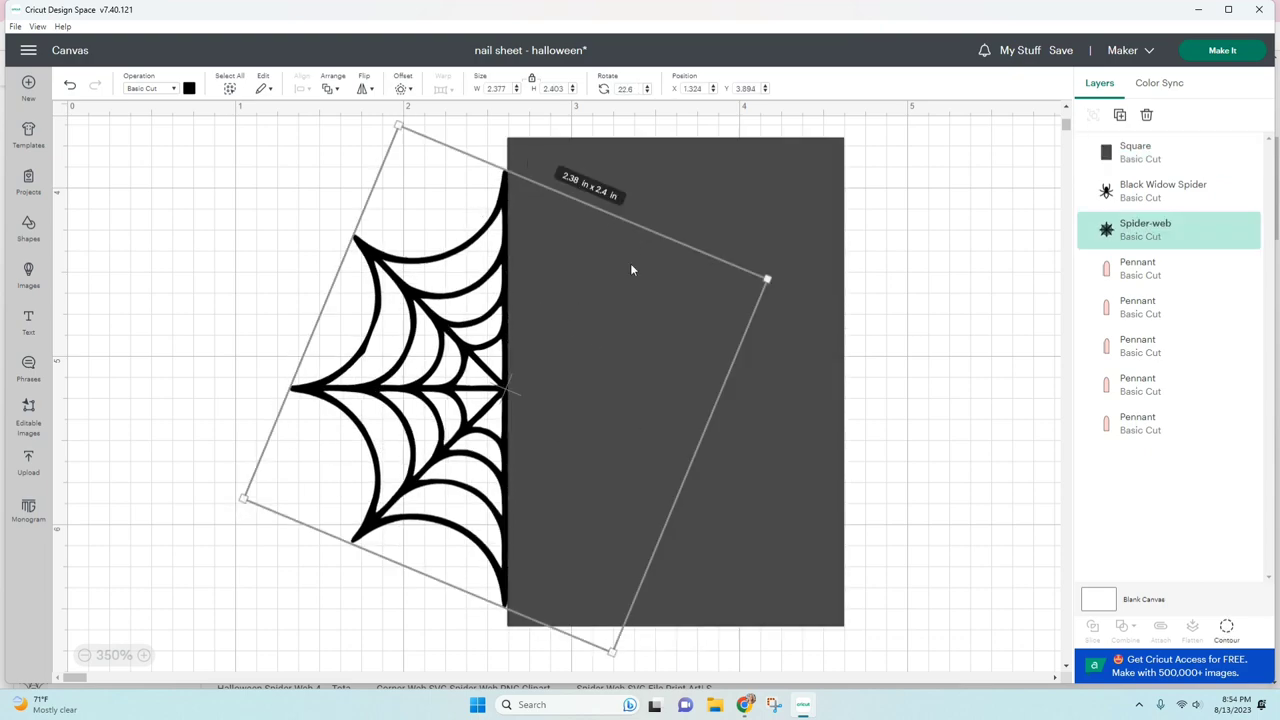
pyautogui.moveTo(196, 212); pyautogui.dragTo(694, 486)
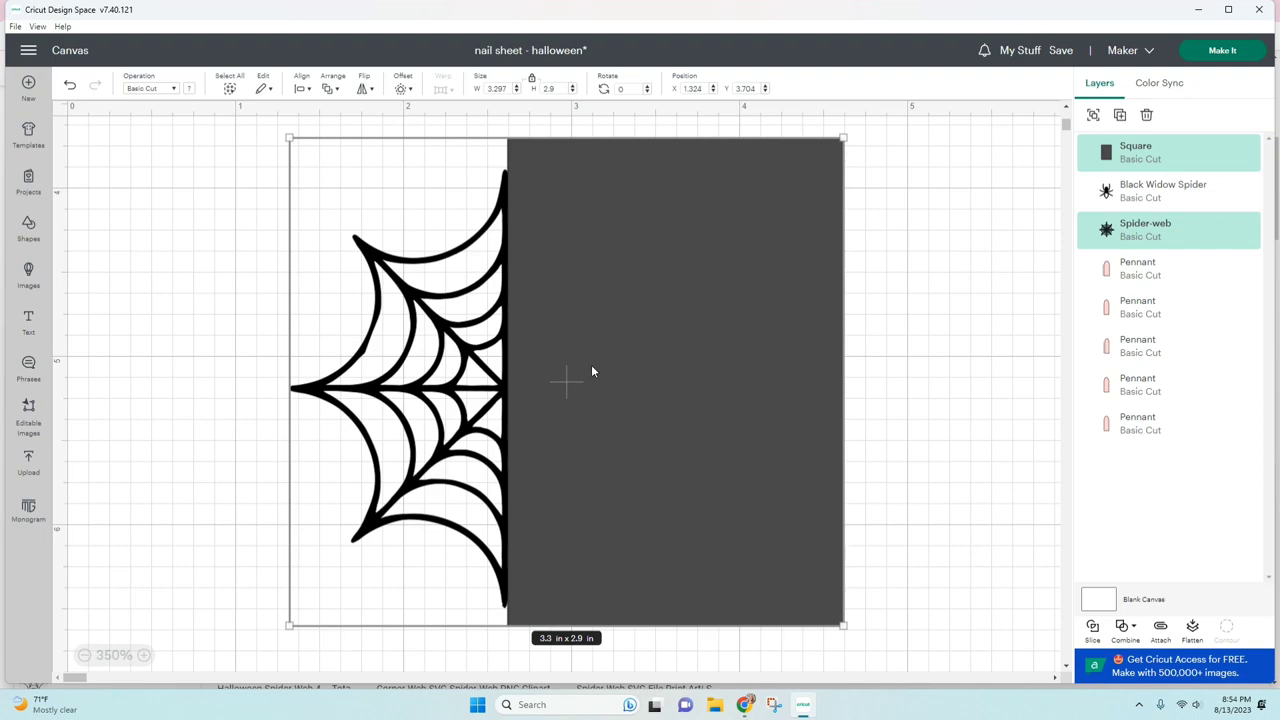
pyautogui.rightClick(499, 303)
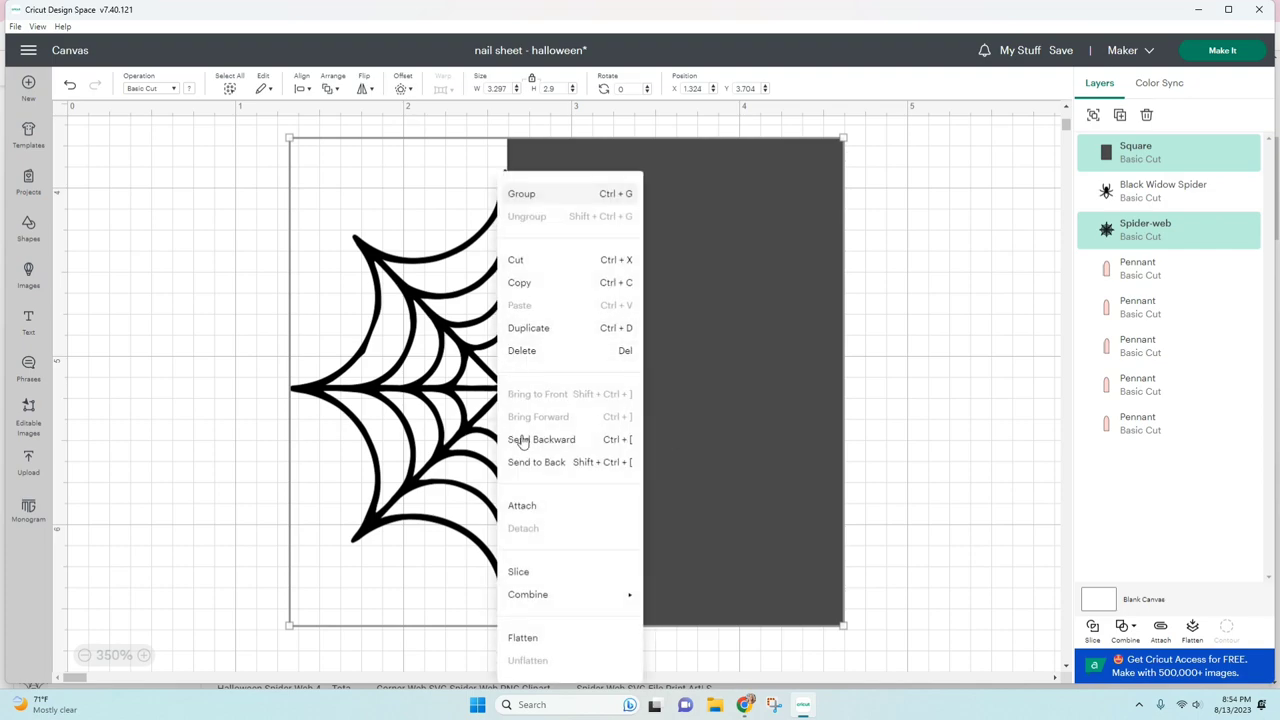
pyautogui.click(552, 569)
# Delete the leftover rectangle and right web pieces, keeping and repositioning the left web half
pyautogui.moveTo(679, 442); pyautogui.dragTo(711, 427)
pyautogui.press('Delete')
pyautogui.click(670, 412)
pyautogui.press('Delete')
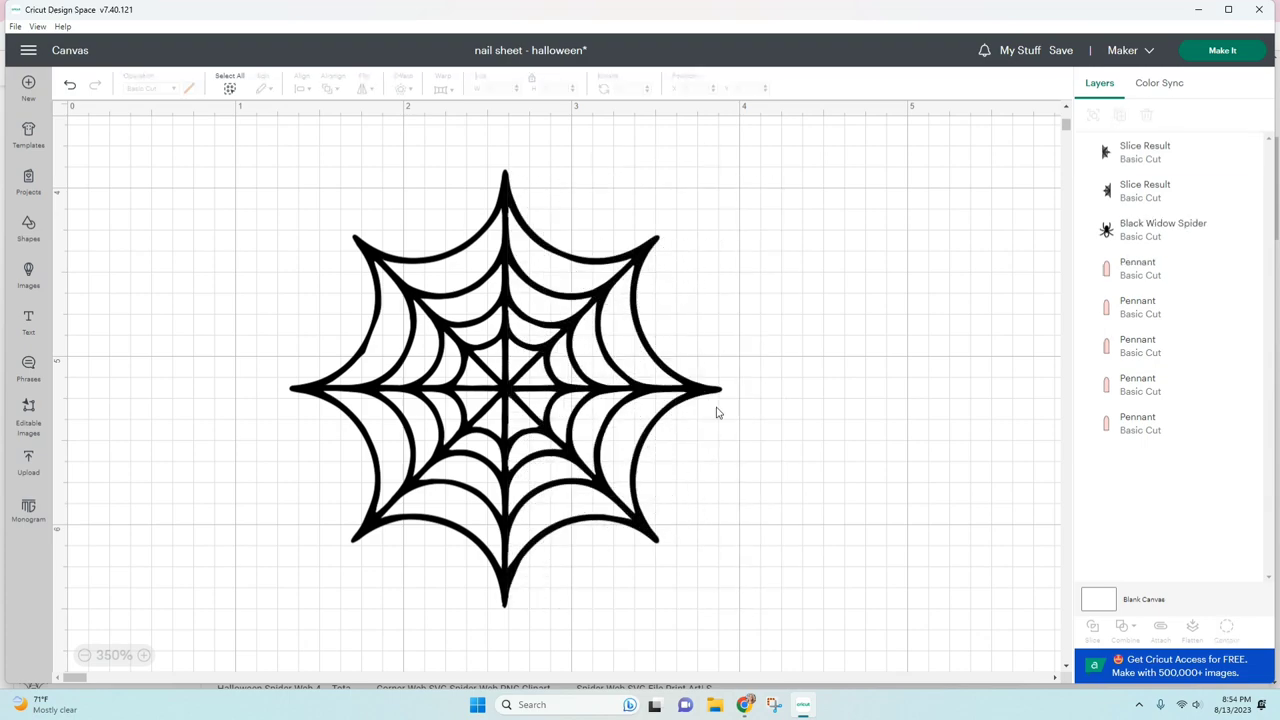
pyautogui.moveTo(646, 390); pyautogui.dragTo(728, 393)
pyautogui.press('Delete')
pyautogui.moveTo(455, 387); pyautogui.dragTo(478, 366)
# Duplicate the web half, place the copy beside it and flip it horizontally
pyautogui.rightClick(457, 344)
pyautogui.click(450, 336)
pyautogui.moveTo(270, 335); pyautogui.dragTo(647, 315)
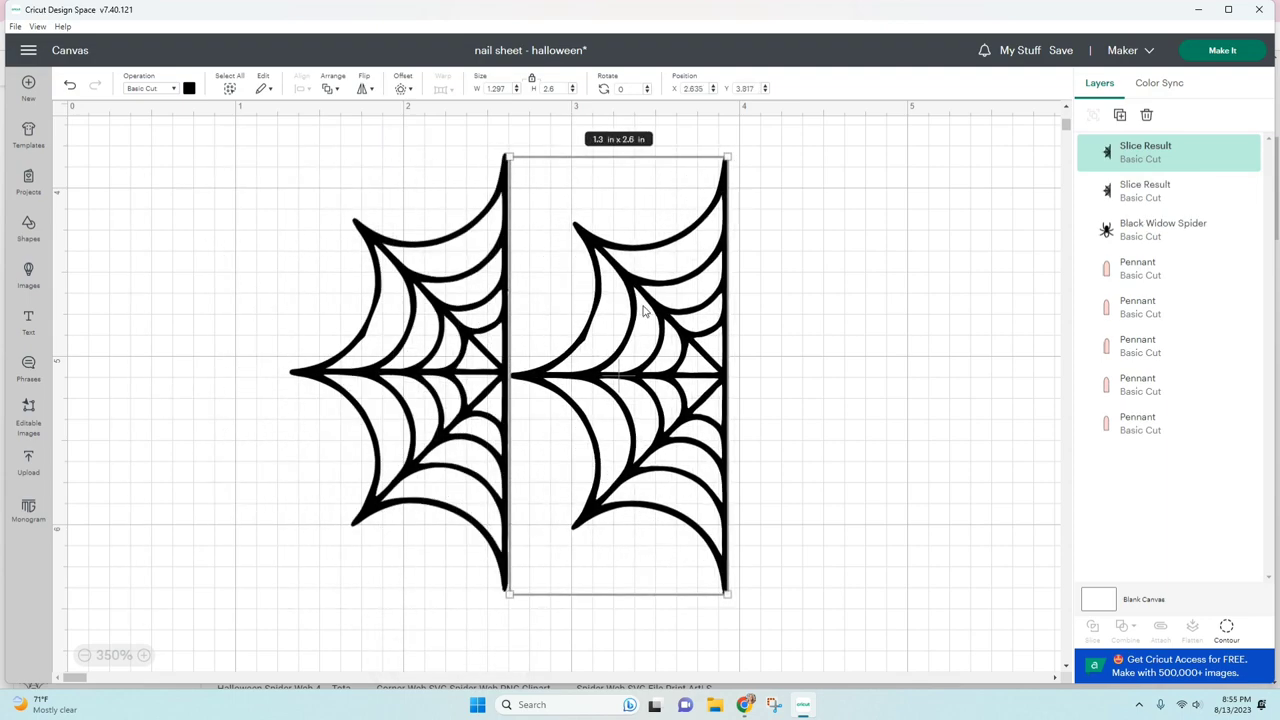
pyautogui.click(364, 88)
pyautogui.click(405, 118)
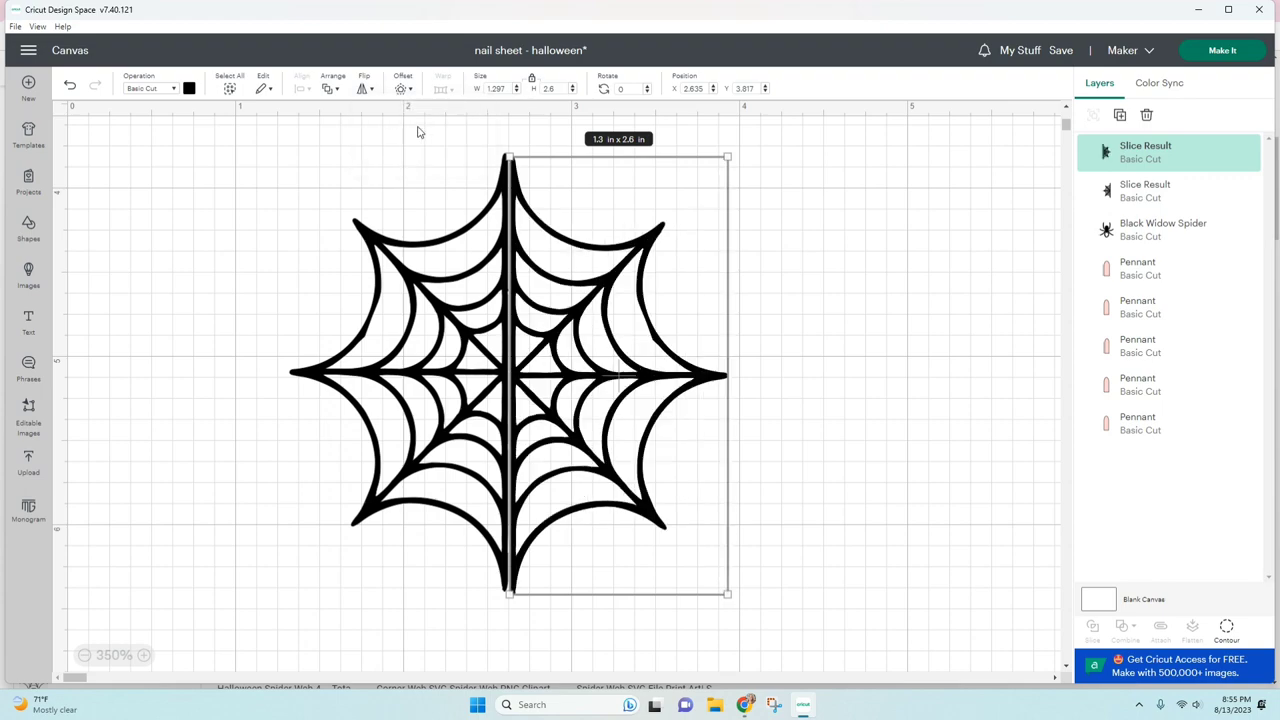
# Select both web halves and shrink them beside the nails
pyautogui.click(796, 384)
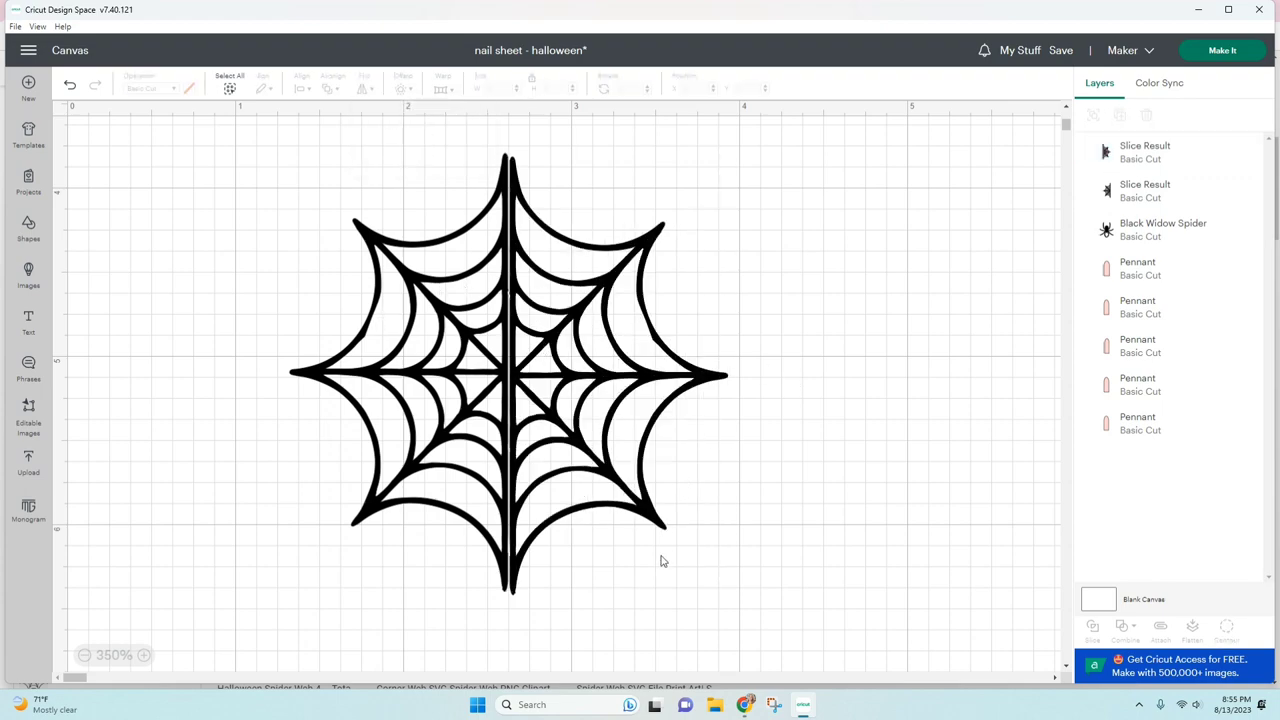
pyautogui.moveTo(668, 600); pyautogui.dragTo(420, 425)
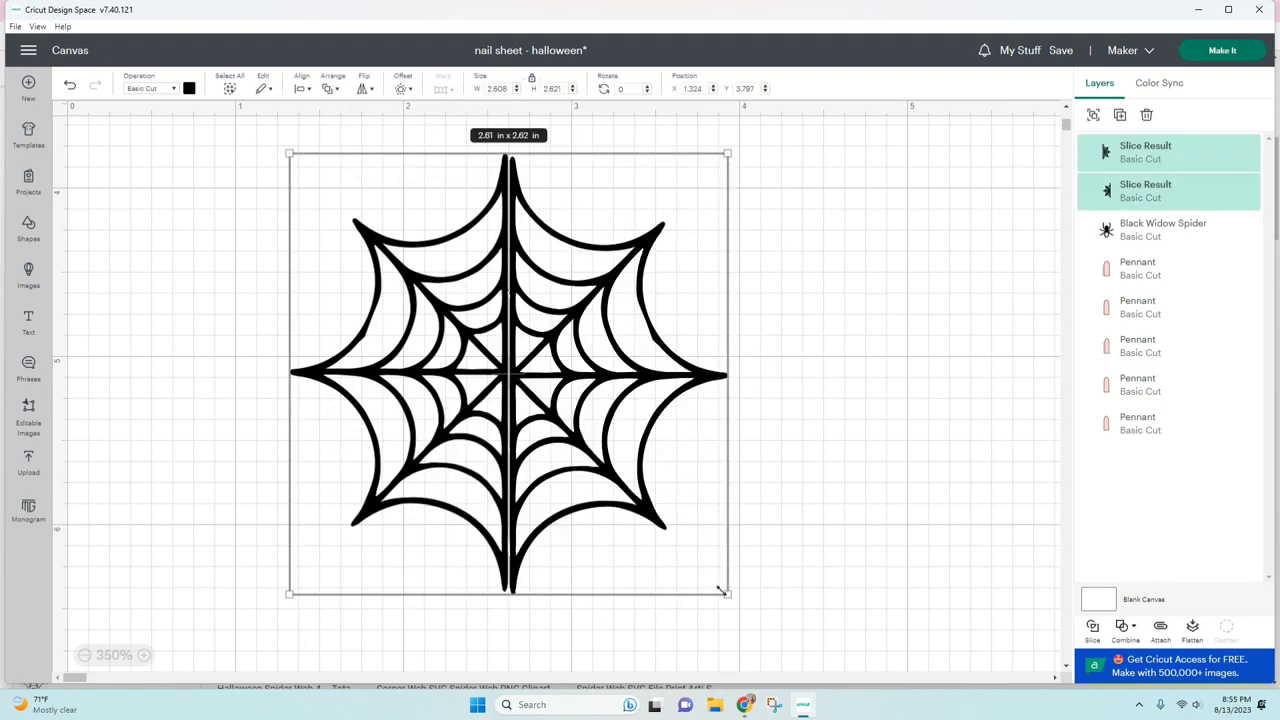
pyautogui.moveTo(720, 590); pyautogui.dragTo(578, 359)
# Move the left and right web halves onto nails three and four
pyautogui.moveTo(465, 300); pyautogui.dragTo(335, 300)
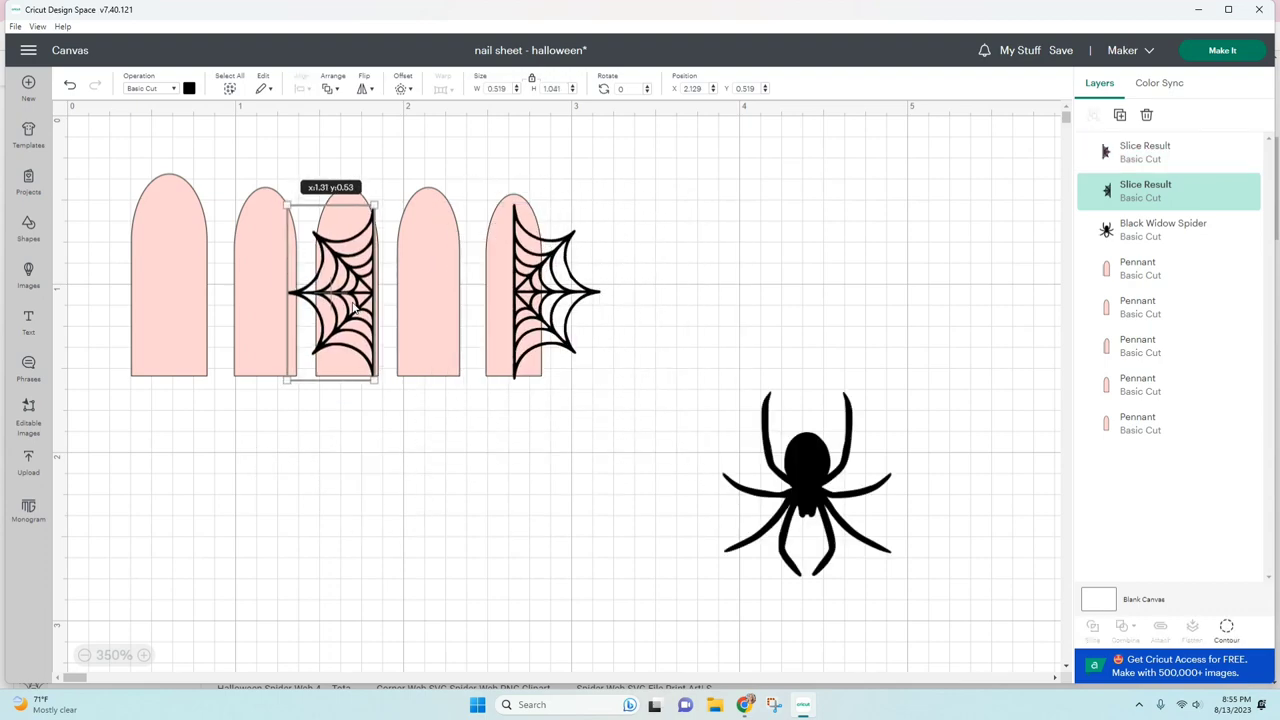
pyautogui.moveTo(545, 300); pyautogui.dragTo(438, 300)
pyautogui.click(822, 537)
# Shrink the spider to about half an inch and place it on nail five
pyautogui.moveTo(822, 537); pyautogui.dragTo(705, 411)
pyautogui.moveTo(771, 449); pyautogui.dragTo(700, 440)
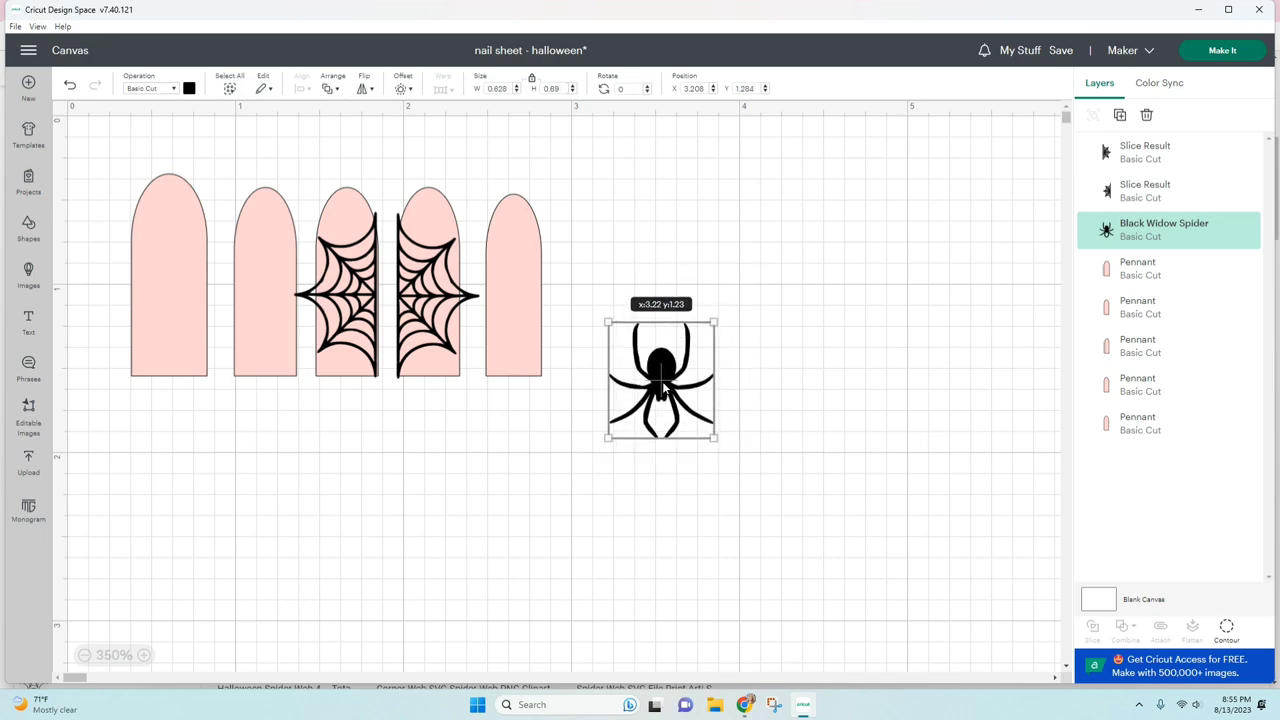
pyautogui.moveTo(662, 381); pyautogui.dragTo(528, 361)
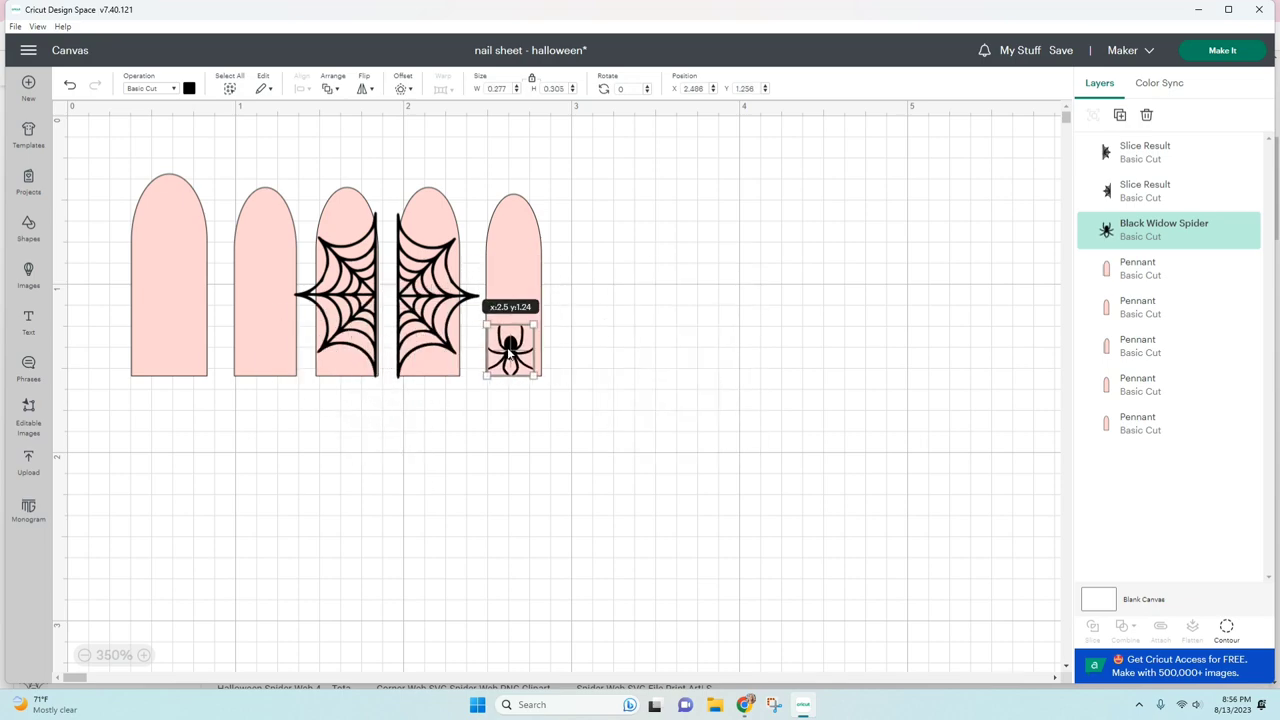
# Add the Spider-web upload at width 1 and place it on the first nail
pyautogui.click(28, 462)
pyautogui.click(1217, 664)
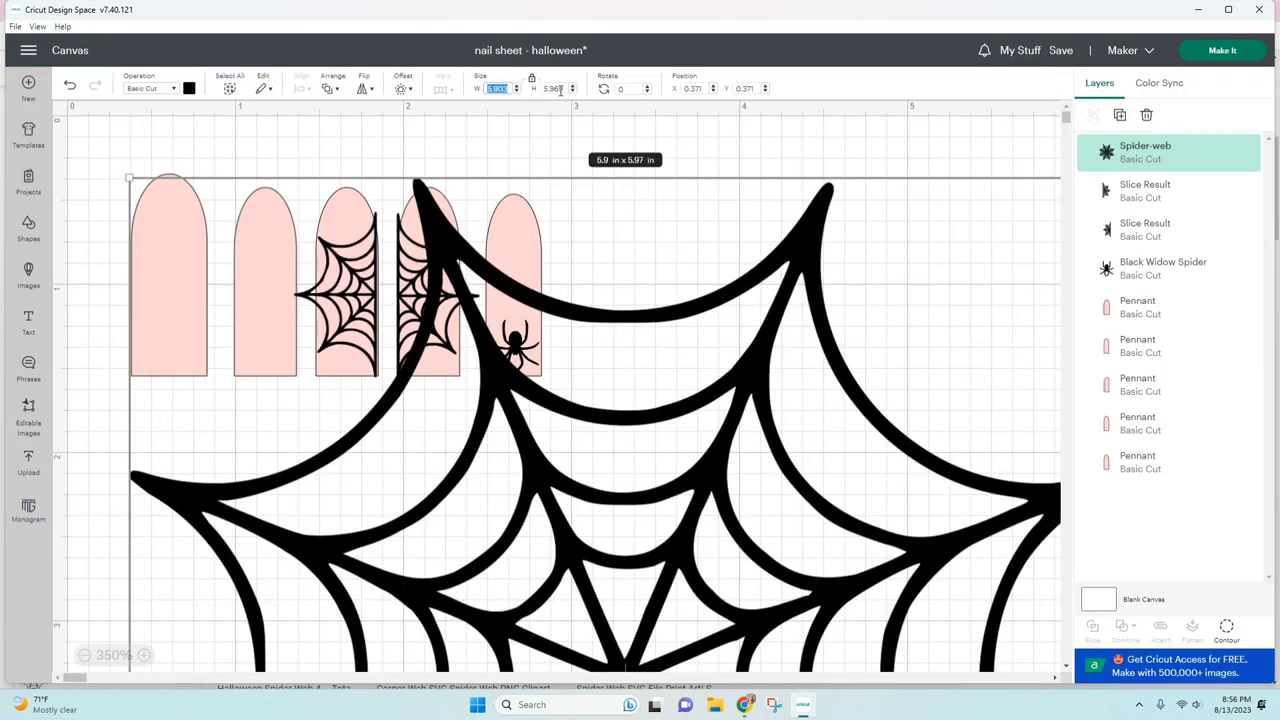
pyautogui.write('1')
pyautogui.press('Return')
pyautogui.moveTo(200, 290); pyautogui.dragTo(170, 325)
# Copy the nail-five spider and paste three spiders down nail two
pyautogui.click(514, 345)
pyautogui.hotkey('ctrl', 'c')
pyautogui.hotkey('ctrl', 'v')
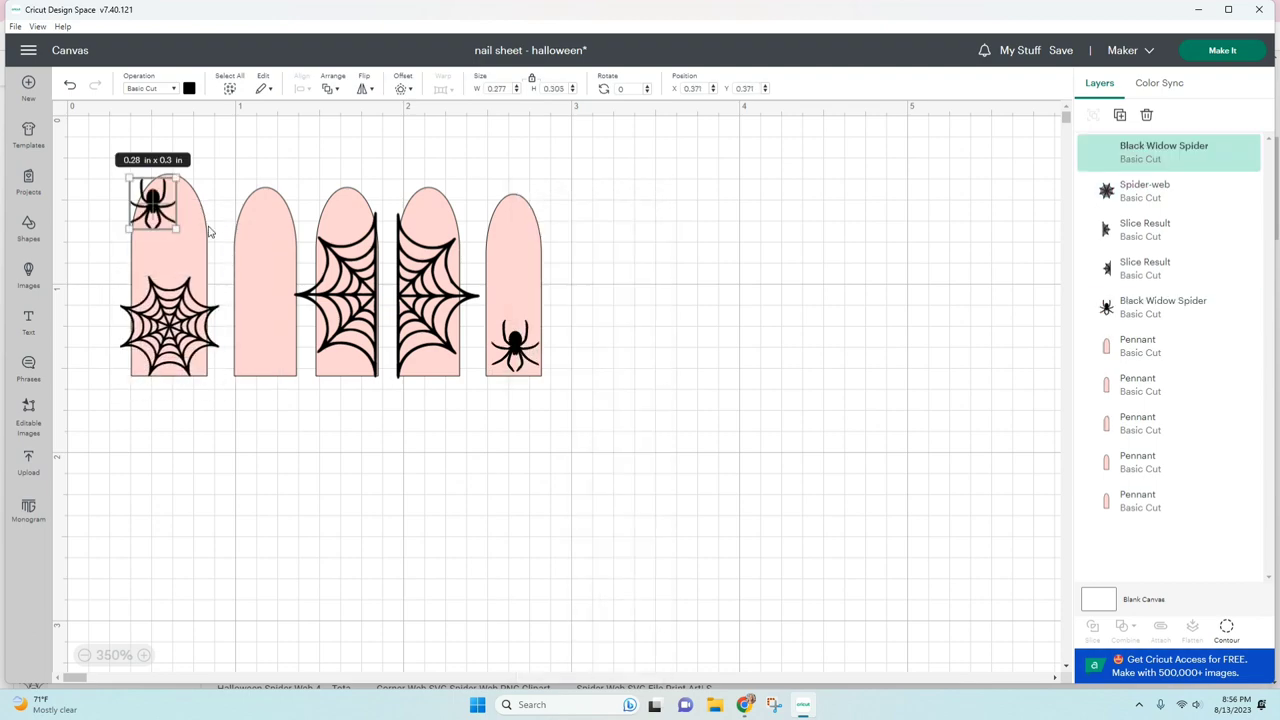
pyautogui.moveTo(155, 205); pyautogui.dragTo(275, 296)
pyautogui.hotkey('ctrl', 'v')
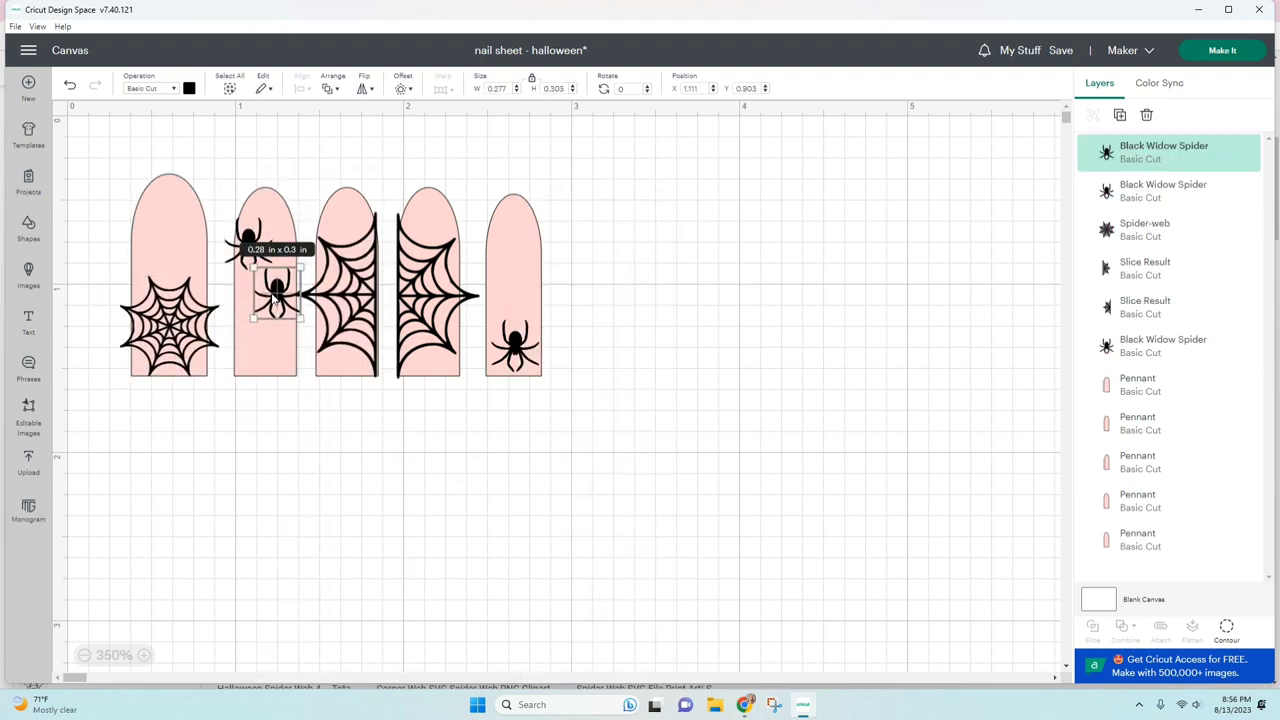
pyautogui.hotkey('ctrl', 'v')
pyautogui.moveTo(177, 227); pyautogui.dragTo(255, 345)
pyautogui.click(279, 418)
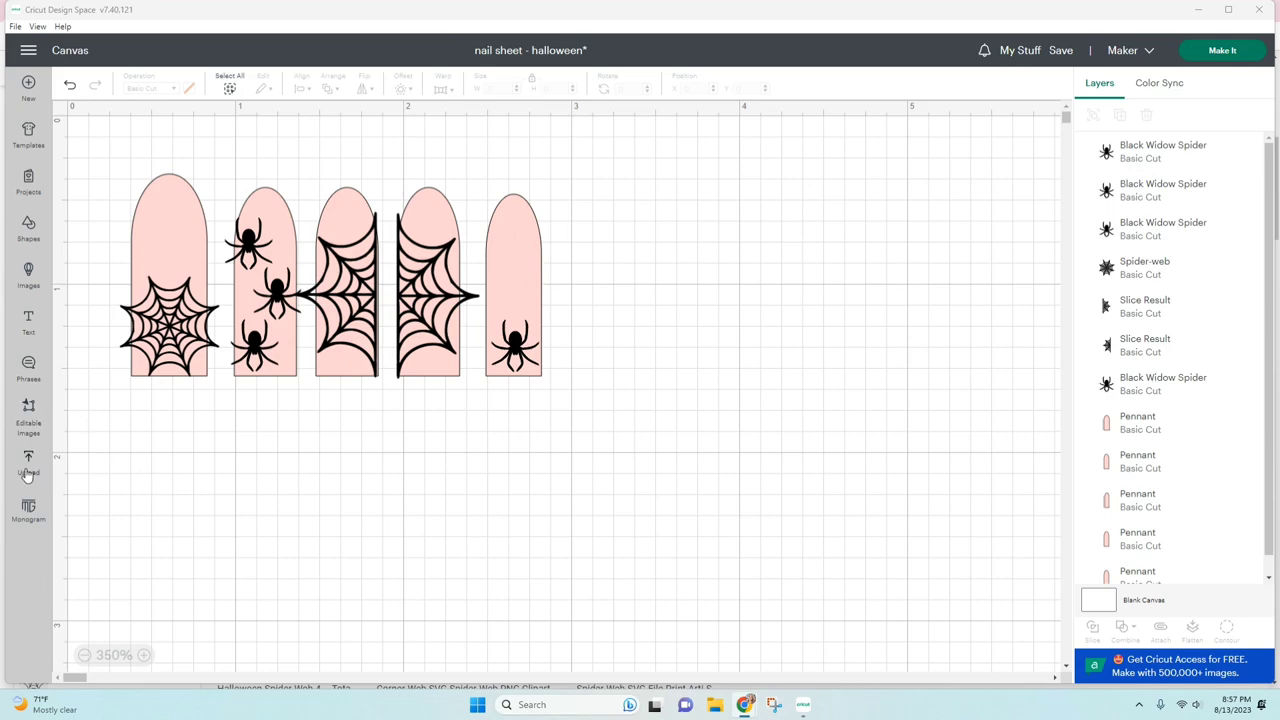
# Add a Half Circle, rotate it 90°, and size it to 0.38 by 0.77 in over the first nail's tip
pyautogui.click(29, 228)
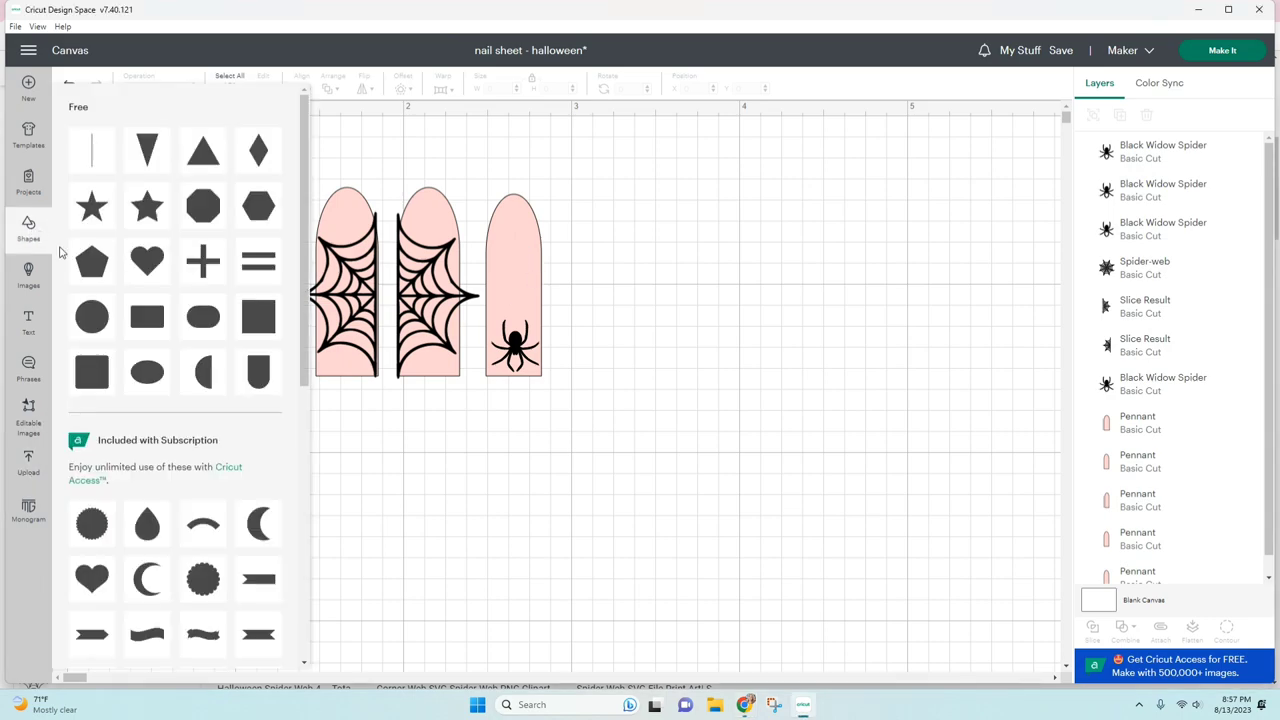
pyautogui.click(203, 377)
pyautogui.moveTo(275, 327); pyautogui.dragTo(606, 420)
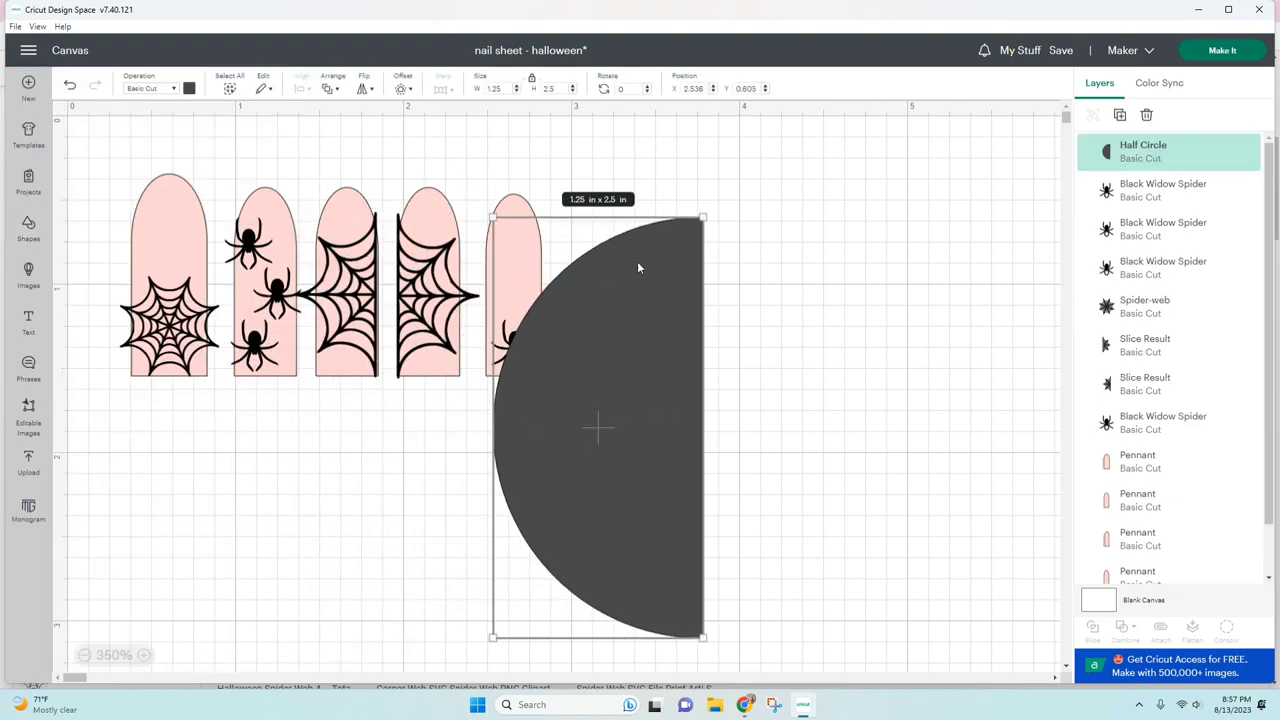
pyautogui.click(617, 88)
pyautogui.write('90')
pyautogui.press('Return')
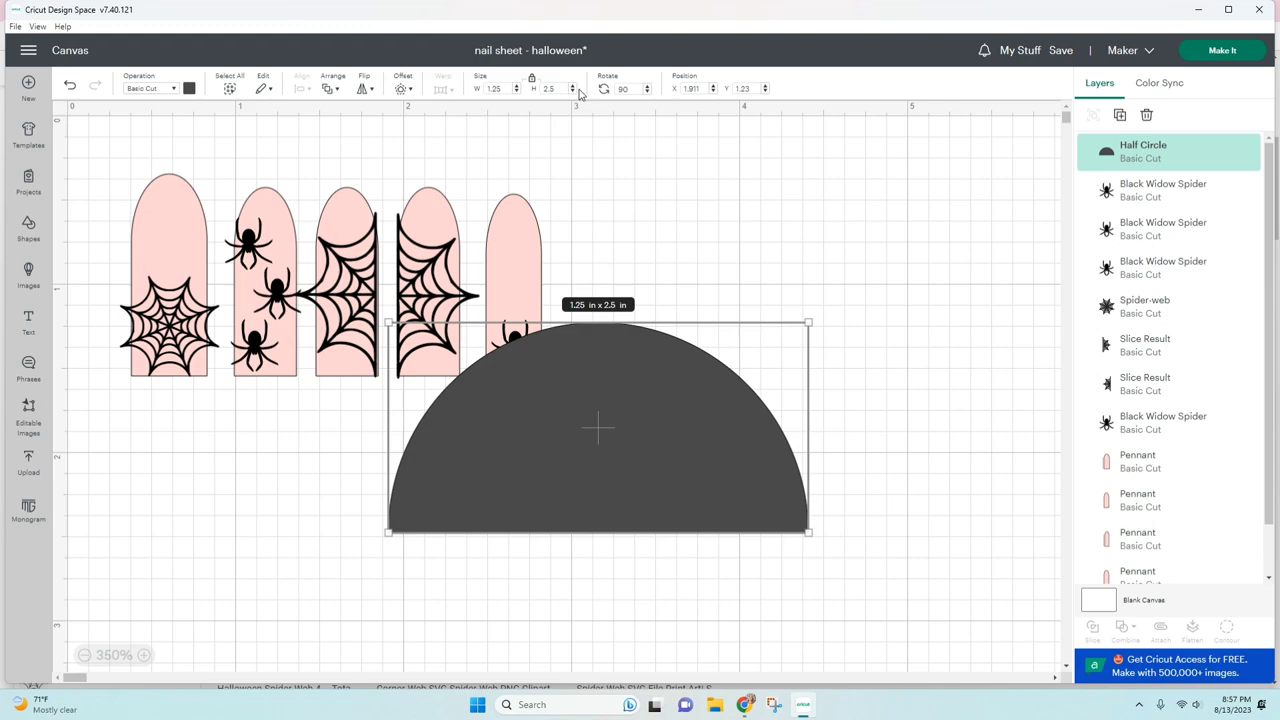
pyautogui.moveTo(601, 454); pyautogui.dragTo(369, 405)
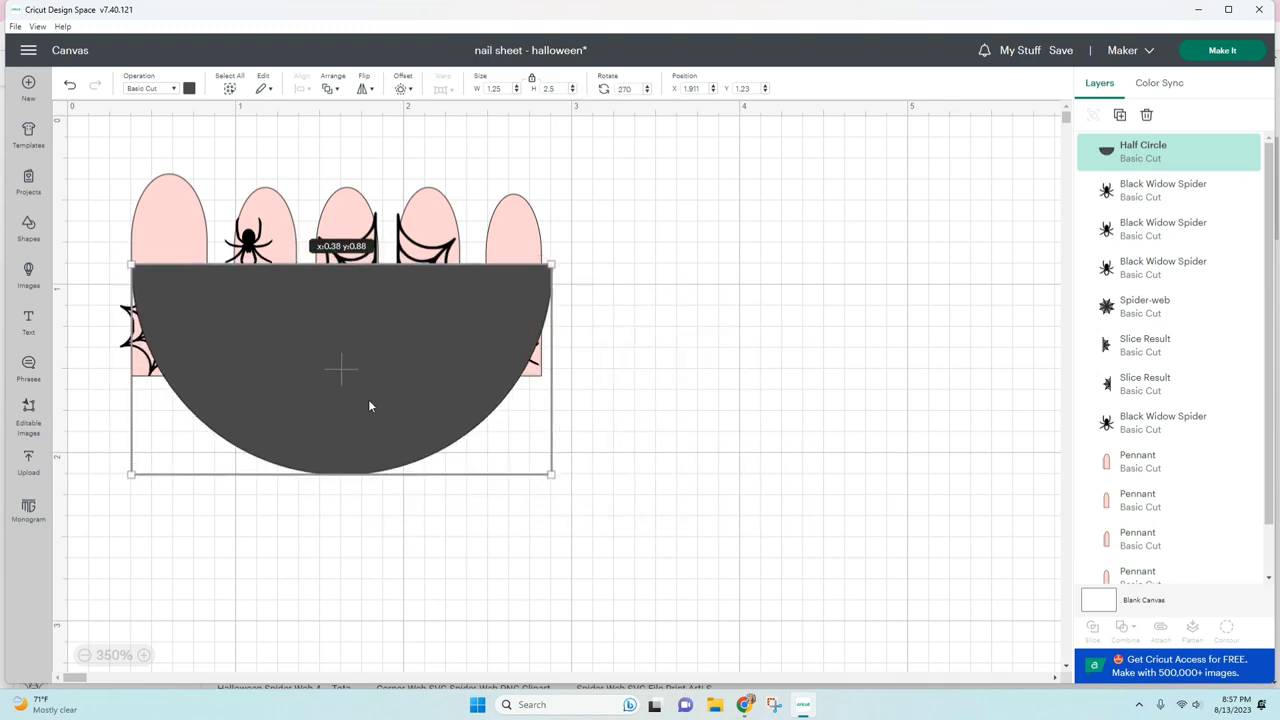
pyautogui.moveTo(555, 475); pyautogui.dragTo(262, 330)
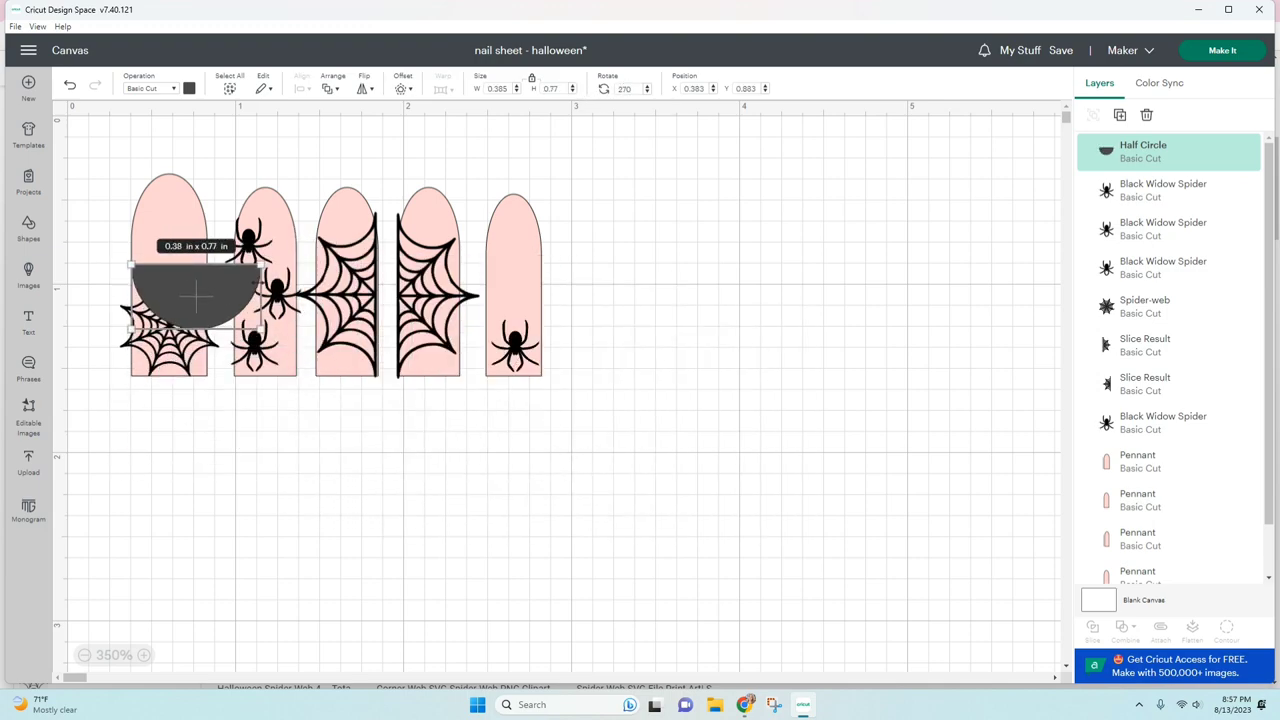
pyautogui.moveTo(212, 295); pyautogui.dragTo(213, 150)
# Duplicate the half circle, stack the two, and center them horizontally
pyautogui.moveTo(176, 203); pyautogui.dragTo(660, 270)
pyautogui.rightClick(660, 270)
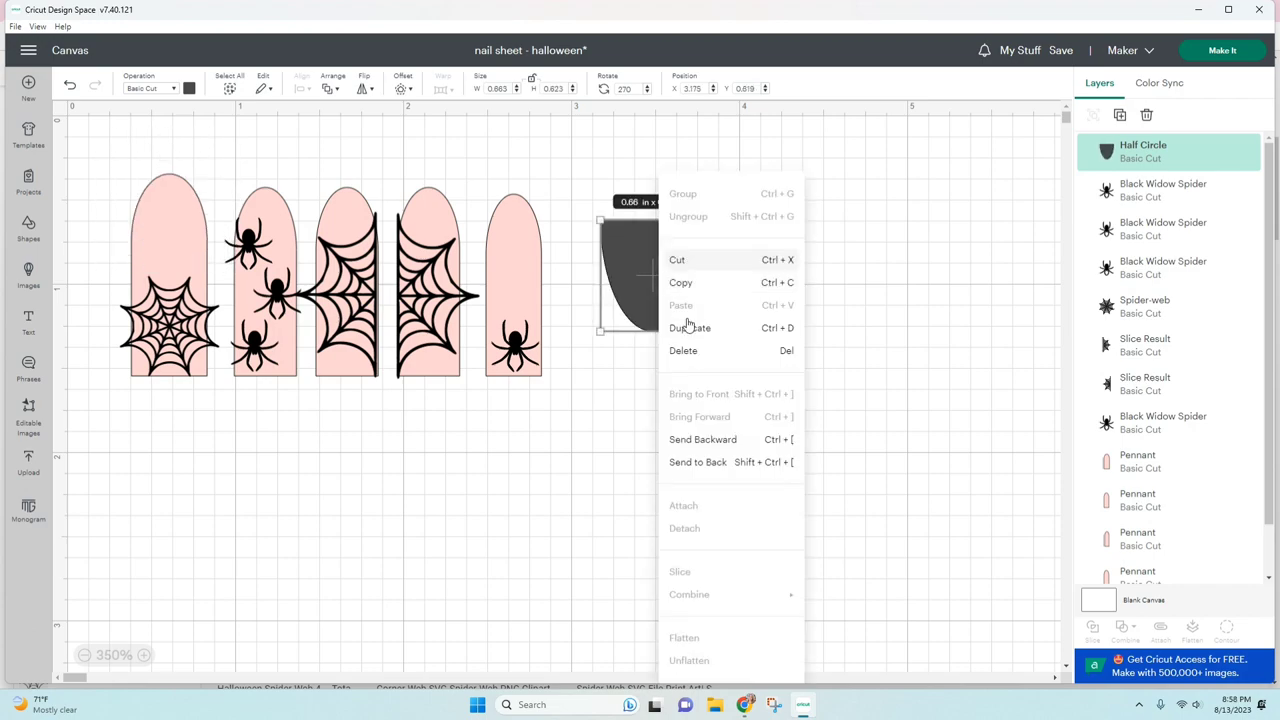
pyautogui.click(686, 326)
pyautogui.moveTo(277, 328); pyautogui.dragTo(723, 397)
pyautogui.moveTo(648, 270); pyautogui.dragTo(737, 311)
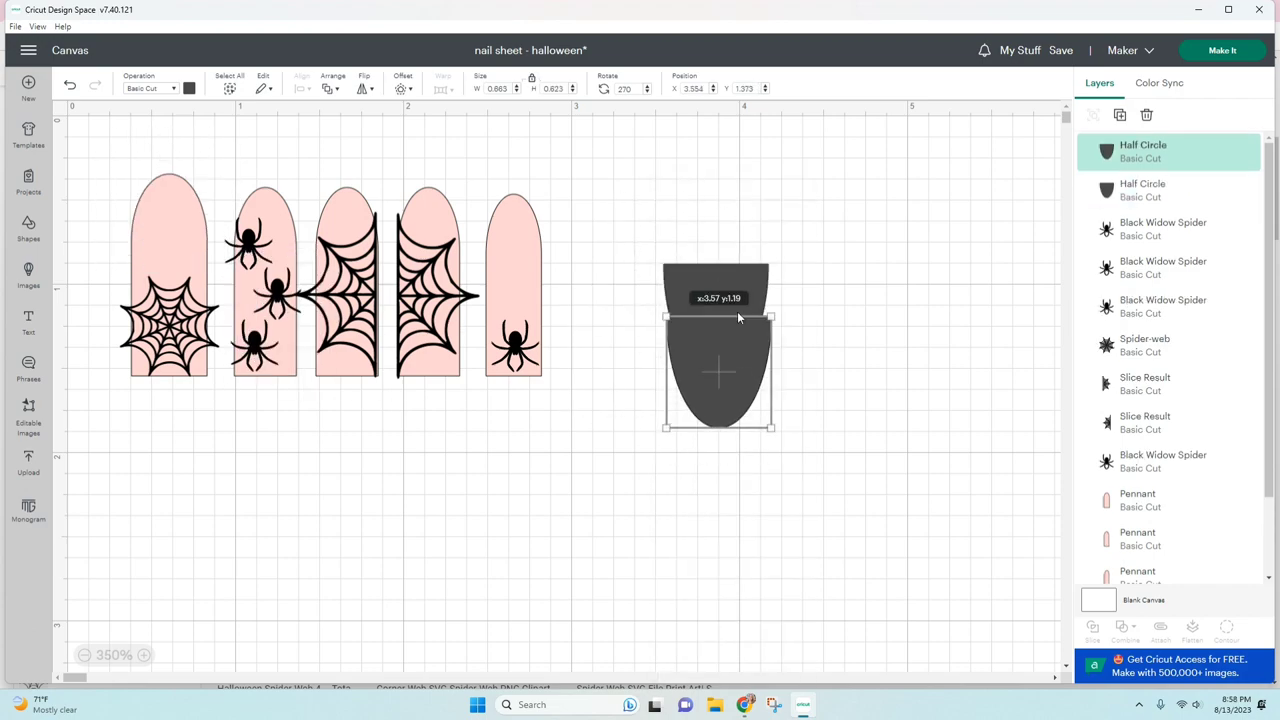
pyautogui.keyDown('shift'); pyautogui.click(737, 311); pyautogui.keyUp('shift')
pyautogui.click(300, 89)
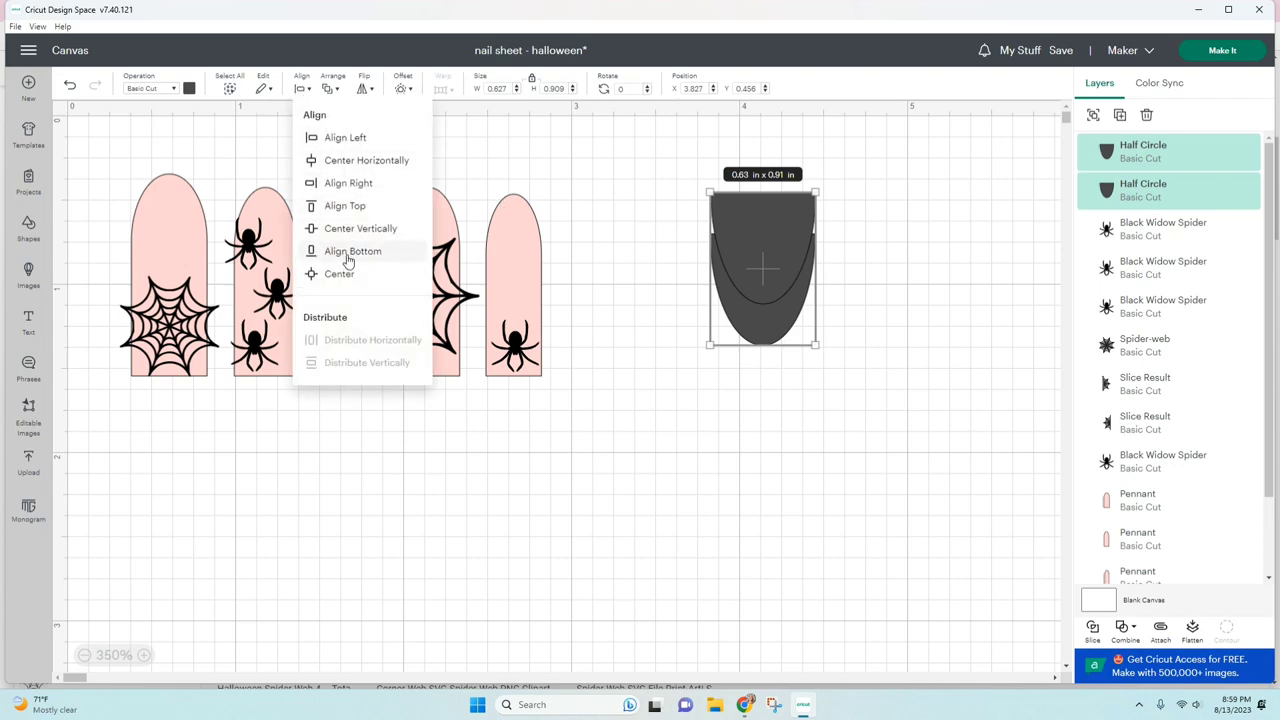
pyautogui.click(343, 162)
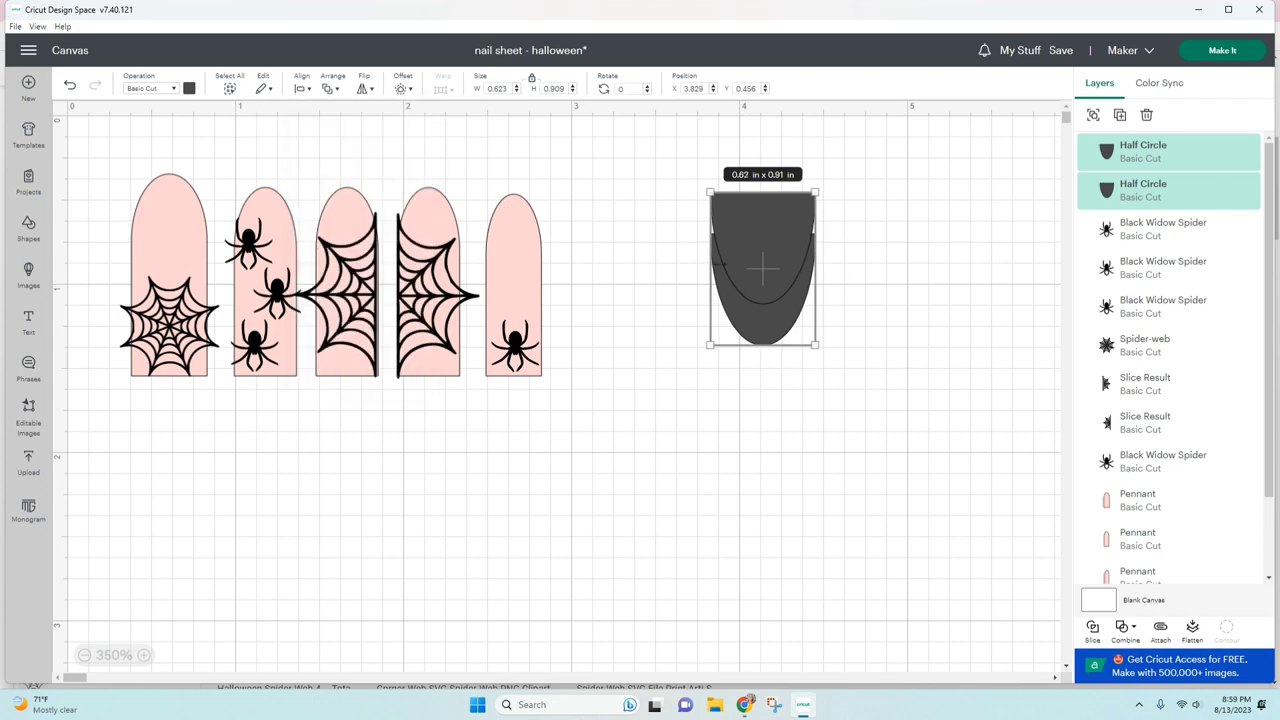
# Slice the overlapping half circles and delete the extra pieces, leaving a crescent
pyautogui.click(766, 393)
pyautogui.moveTo(774, 409); pyautogui.dragTo(758, 241)
pyautogui.rightClick(758, 243)
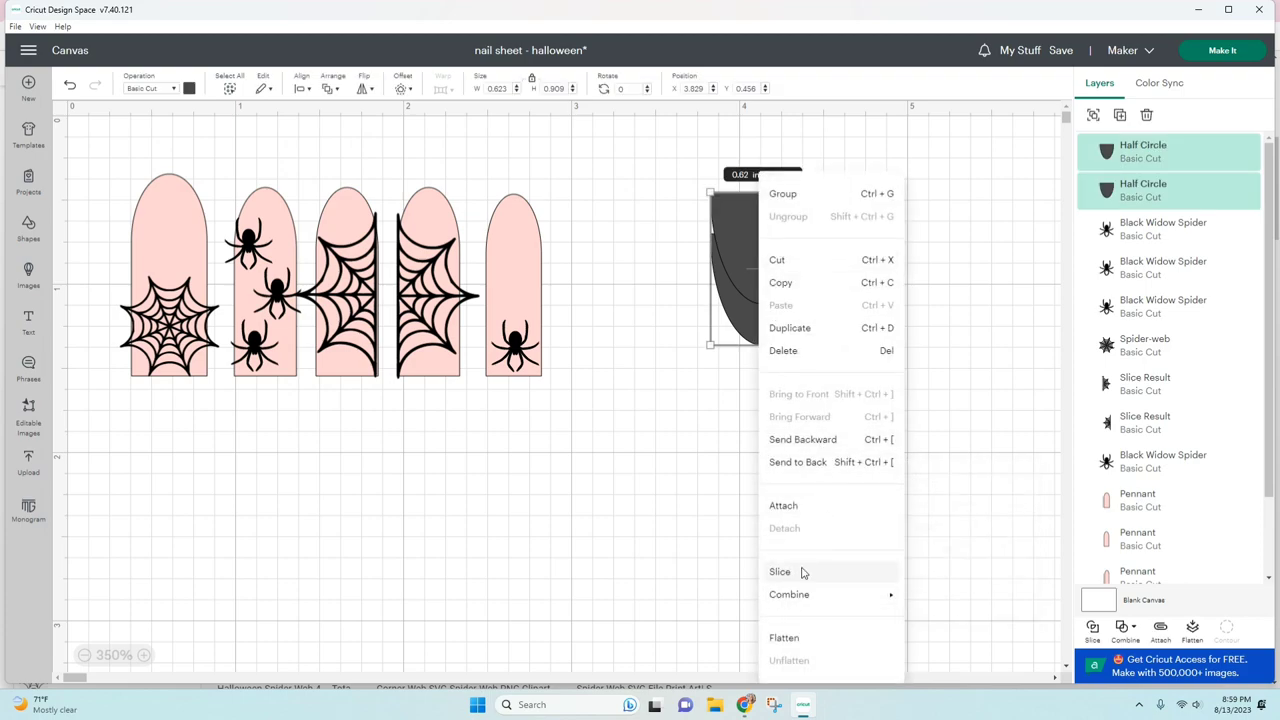
pyautogui.click(803, 572)
pyautogui.click(777, 222)
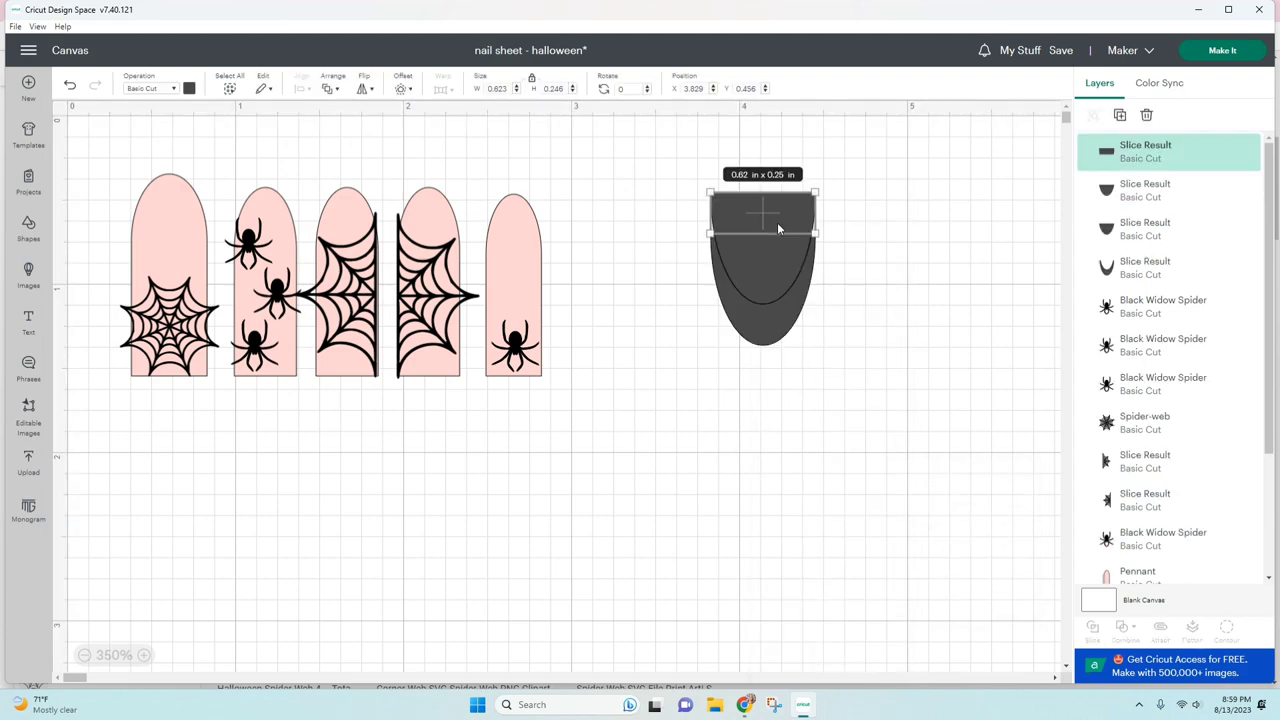
pyautogui.press('Delete')
pyautogui.click(768, 248)
pyautogui.press('Delete')
pyautogui.click(762, 297)
pyautogui.press('Delete')
# Test the crescent on the first nail's tip and place copies beside the originals
pyautogui.click(768, 326)
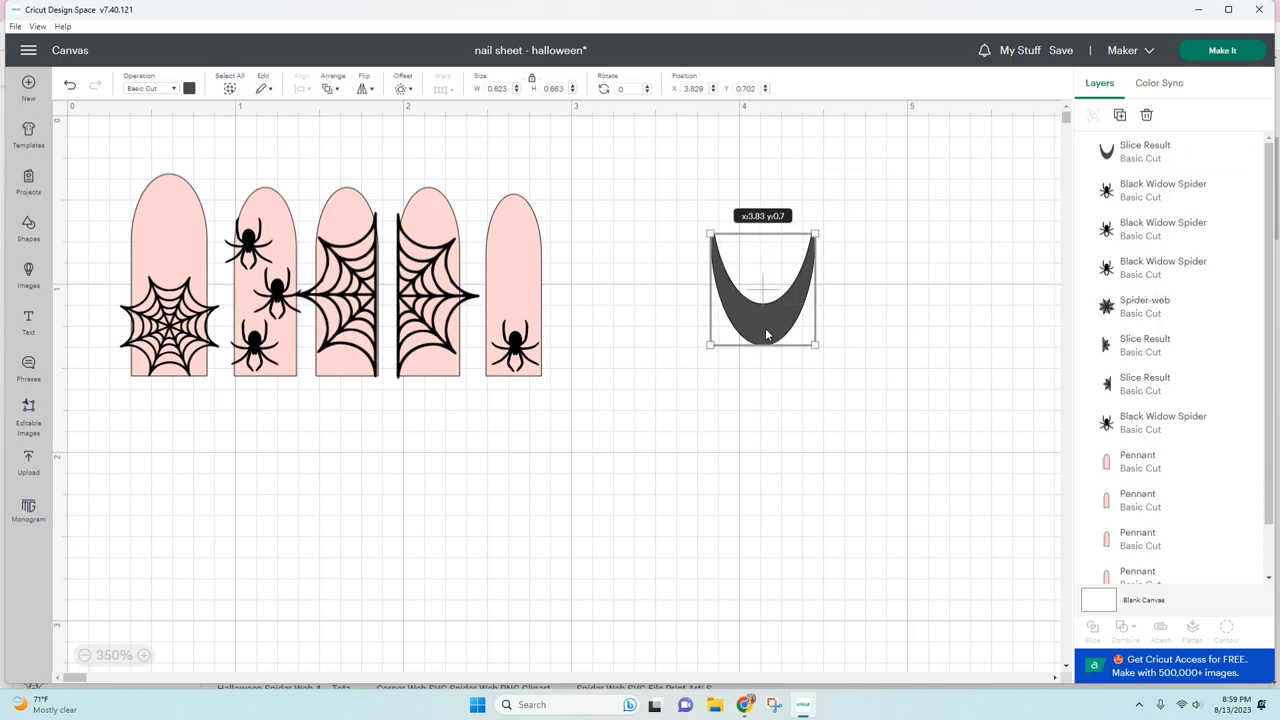
pyautogui.moveTo(768, 326); pyautogui.dragTo(693, 232)
pyautogui.rightClick(700, 165)
pyautogui.click(737, 326)
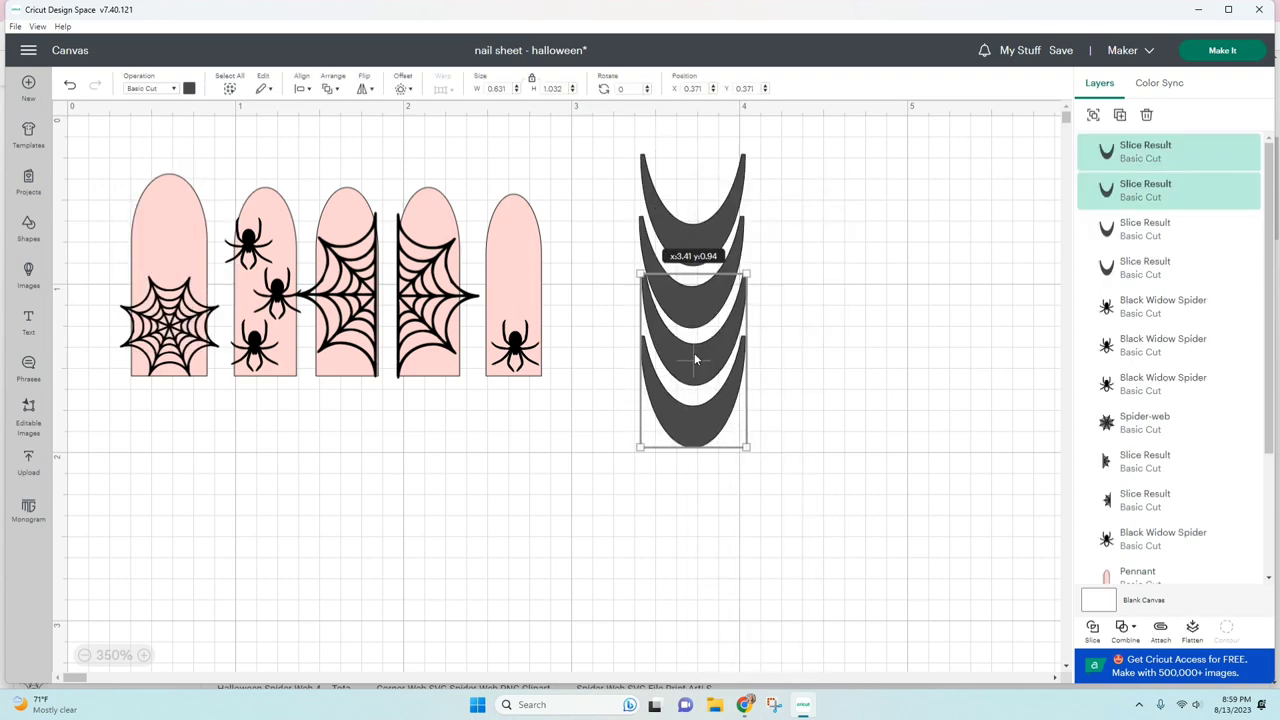
pyautogui.moveTo(615, 135); pyautogui.dragTo(770, 460)
pyautogui.rightClick(694, 300)
pyautogui.click(724, 190)
pyautogui.moveTo(700, 290); pyautogui.dragTo(805, 290)
# Duplicate the bottom crescents to extend the stacks downward and move the pink nails below
pyautogui.moveTo(615, 318); pyautogui.dragTo(880, 450)
pyautogui.rightClick(683, 405)
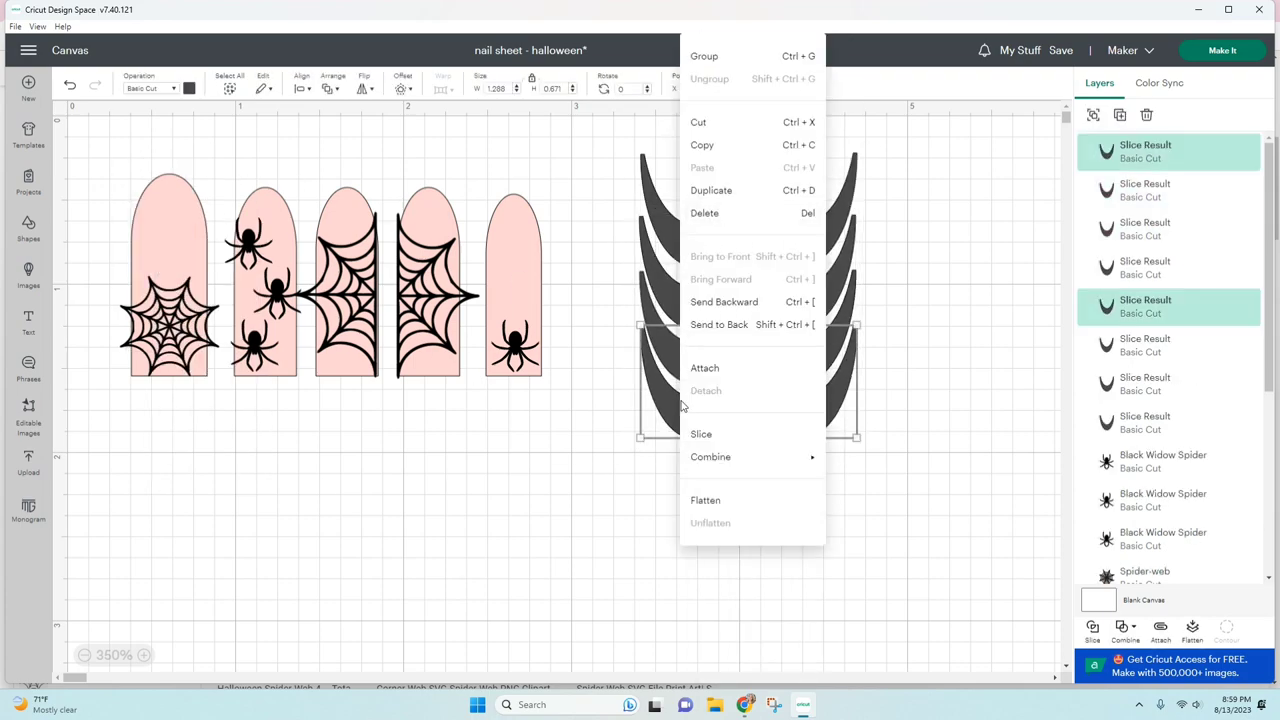
pyautogui.click(711, 190)
pyautogui.moveTo(700, 400); pyautogui.dragTo(748, 452)
pyautogui.moveTo(418, 281); pyautogui.dragTo(495, 490)
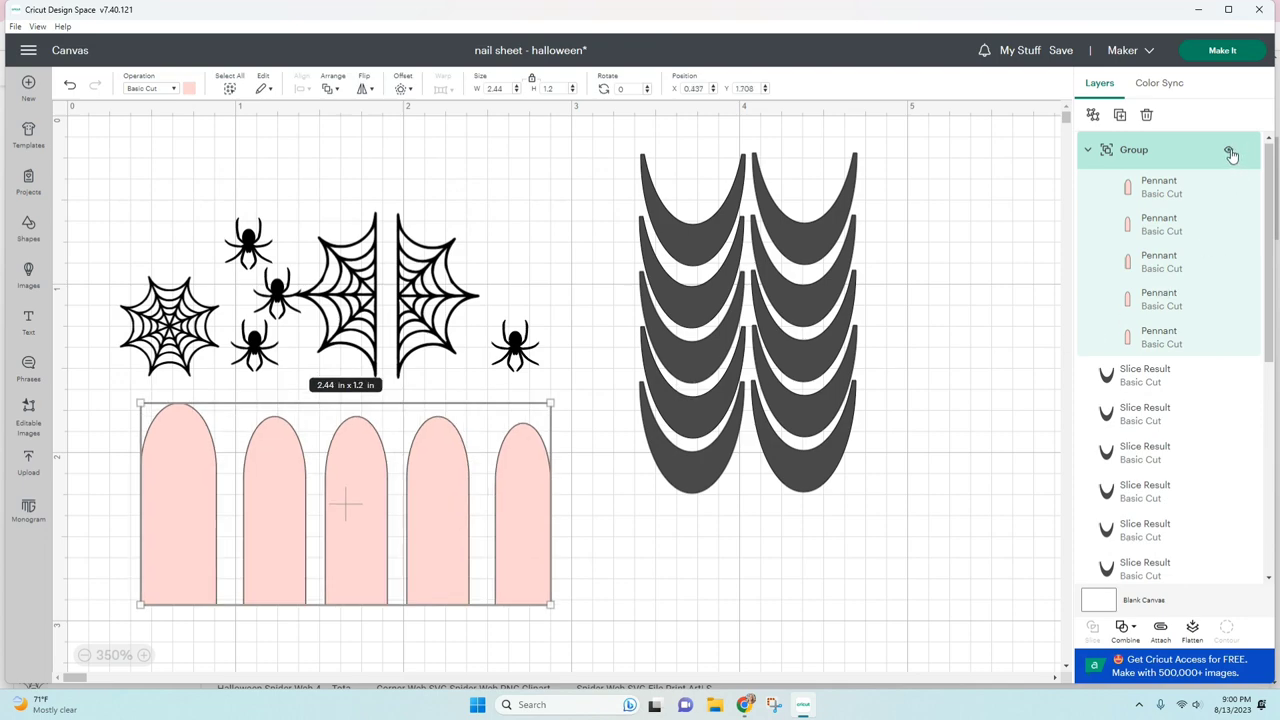
# Hide the pink nails, attach the crescents, and make the project with 3 copies
pyautogui.click(1229, 151)
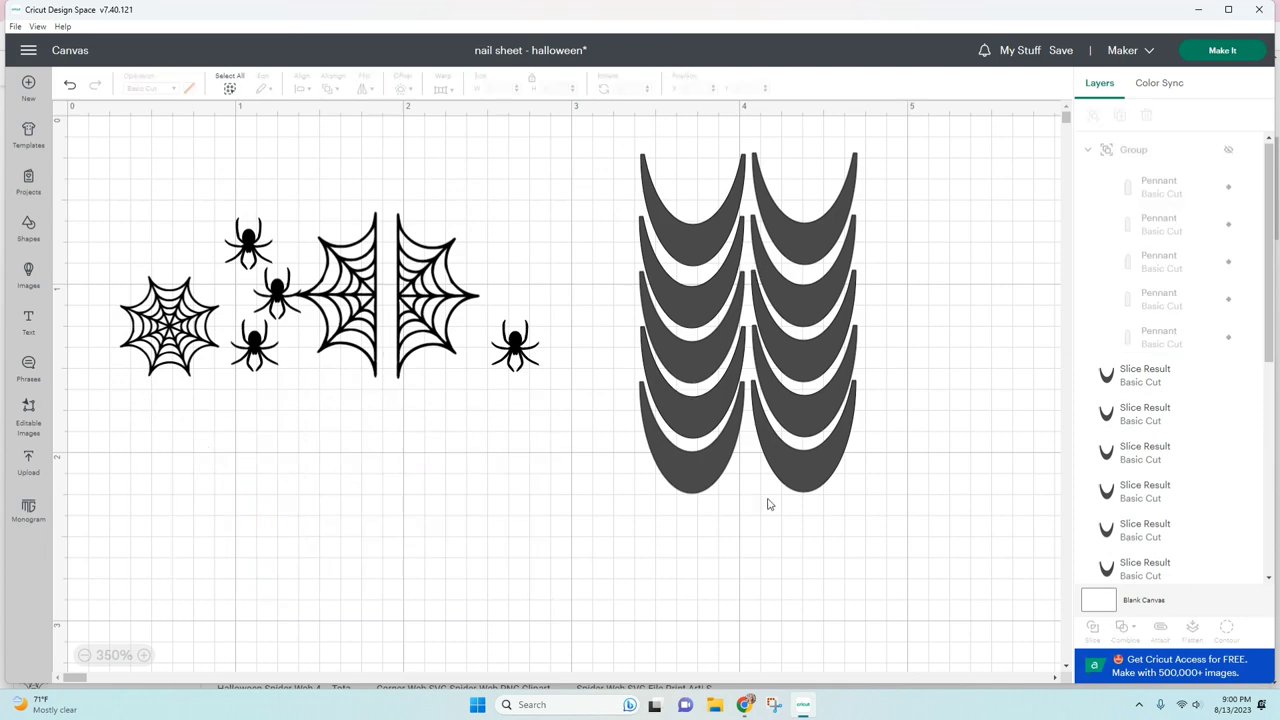
pyautogui.moveTo(851, 530); pyautogui.dragTo(632, 140)
pyautogui.click(1160, 627)
pyautogui.click(1222, 50)
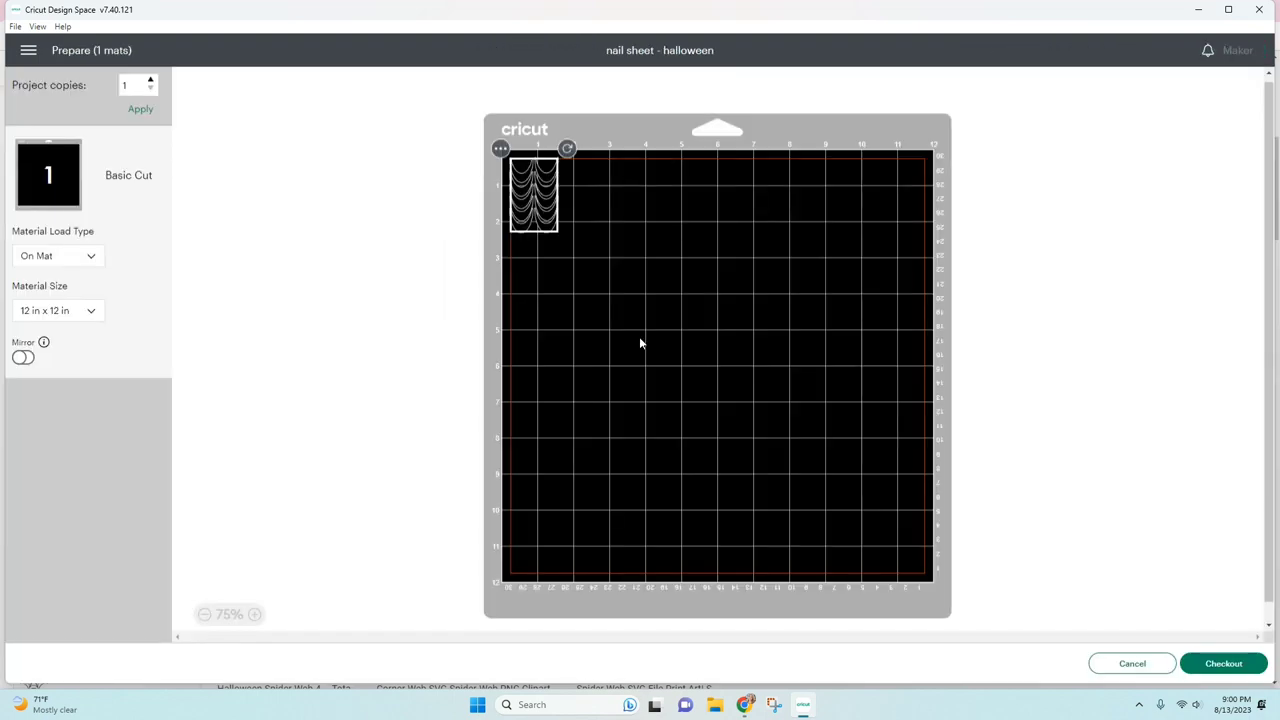
pyautogui.click(140, 109)
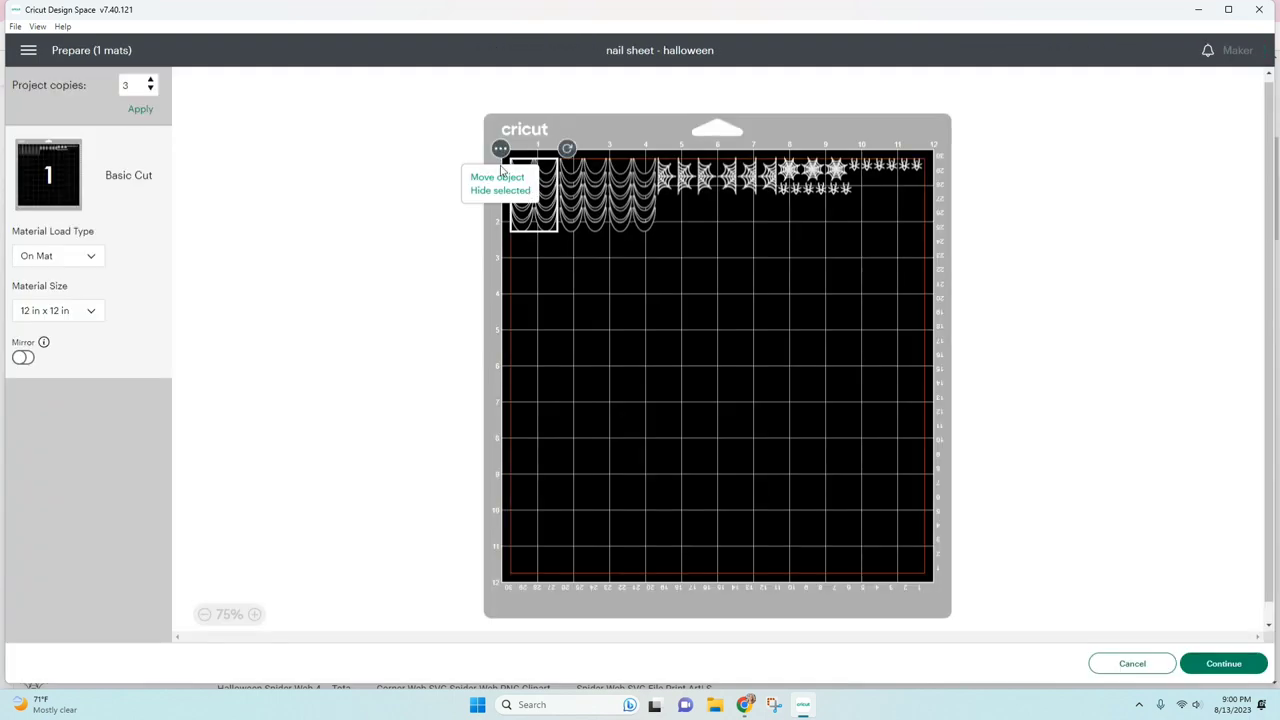
# Pack the spider webs and spiders tightly beside the crescents on the mat
pyautogui.moveTo(685, 177); pyautogui.dragTo(663, 177)
pyautogui.click(751, 180)
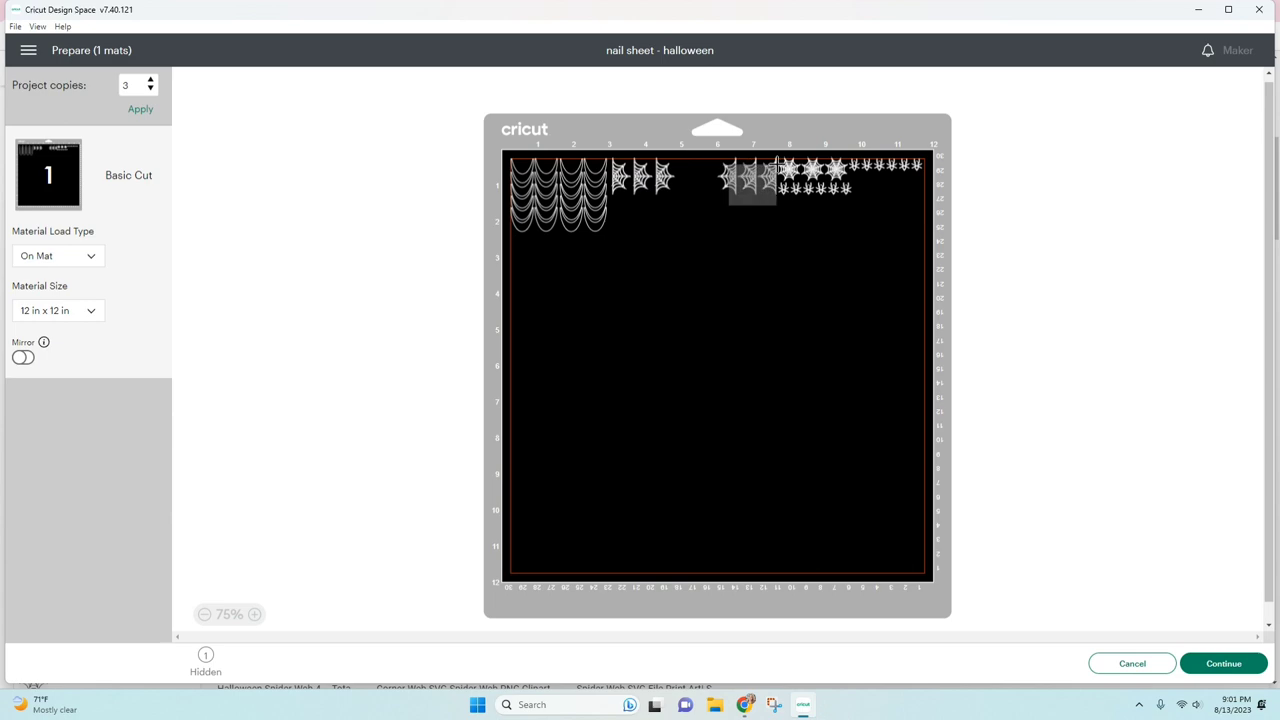
pyautogui.moveTo(751, 180); pyautogui.dragTo(643, 211)
pyautogui.moveTo(830, 188); pyautogui.dragTo(684, 205)
pyautogui.moveTo(860, 165); pyautogui.dragTo(722, 200)
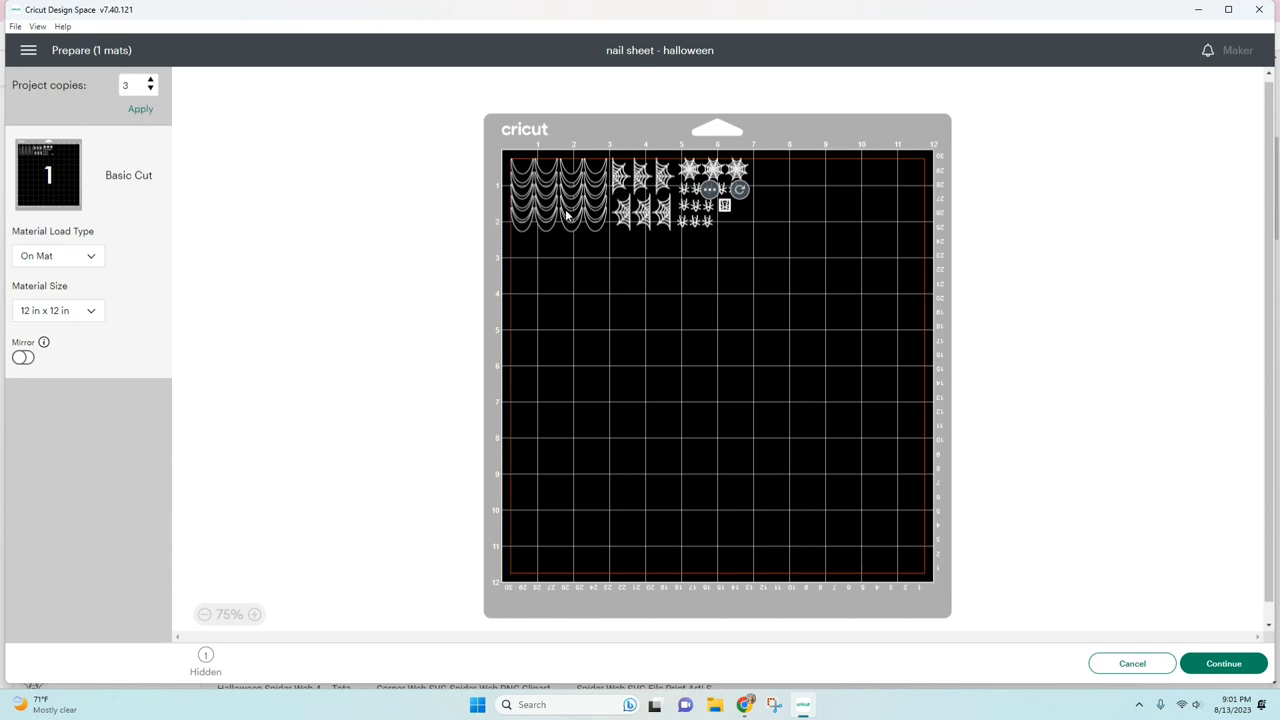
# Continue to the cutting setup and choose Vinyl as the base material
pyautogui.click(1214, 666)
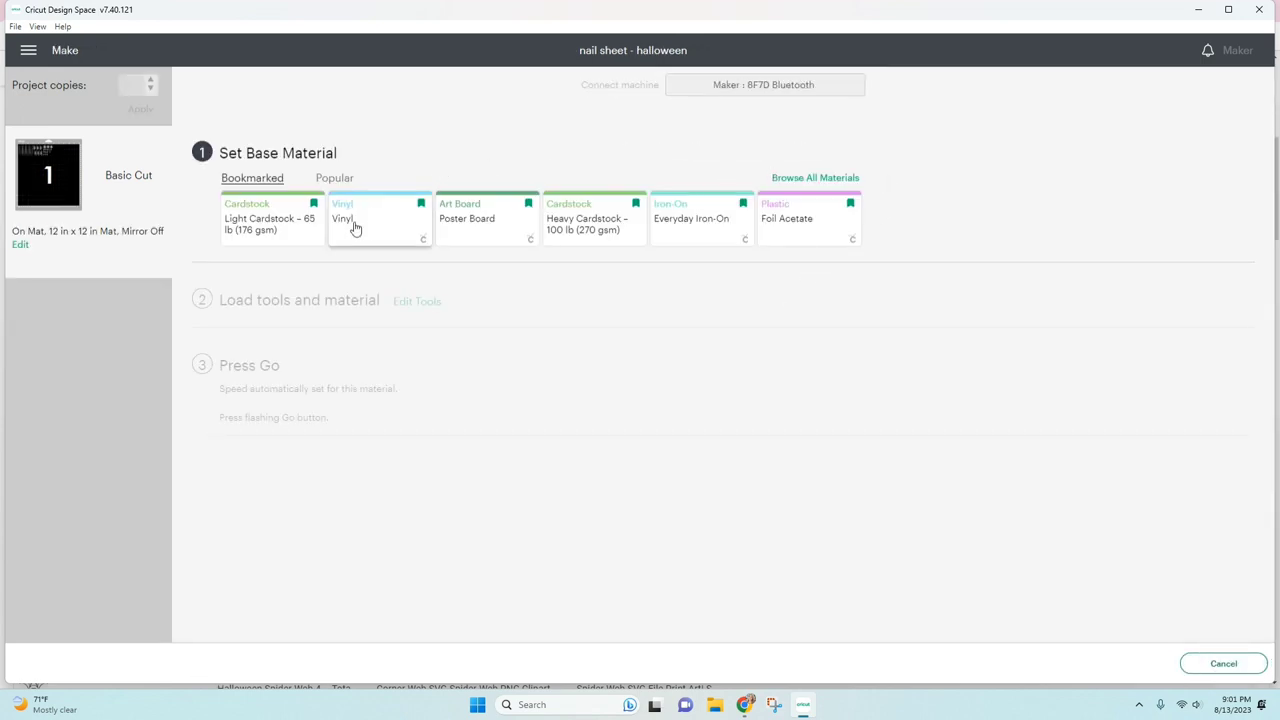
pyautogui.click(371, 229)
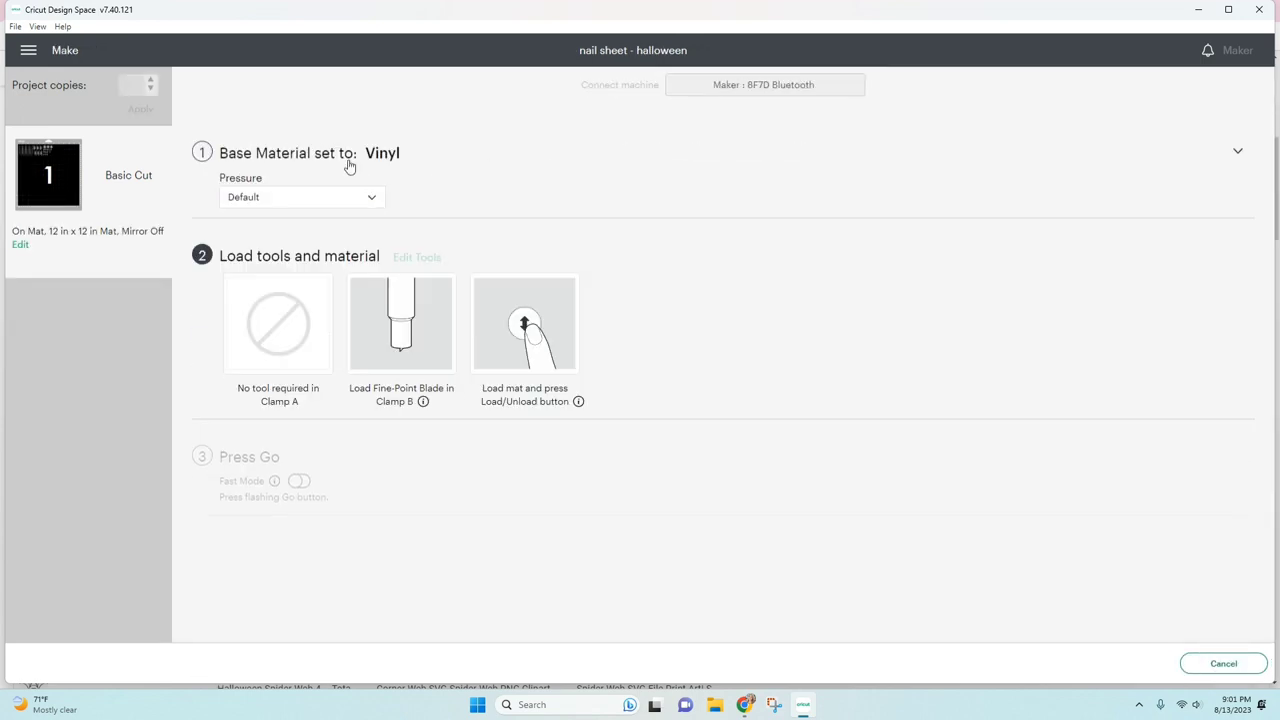